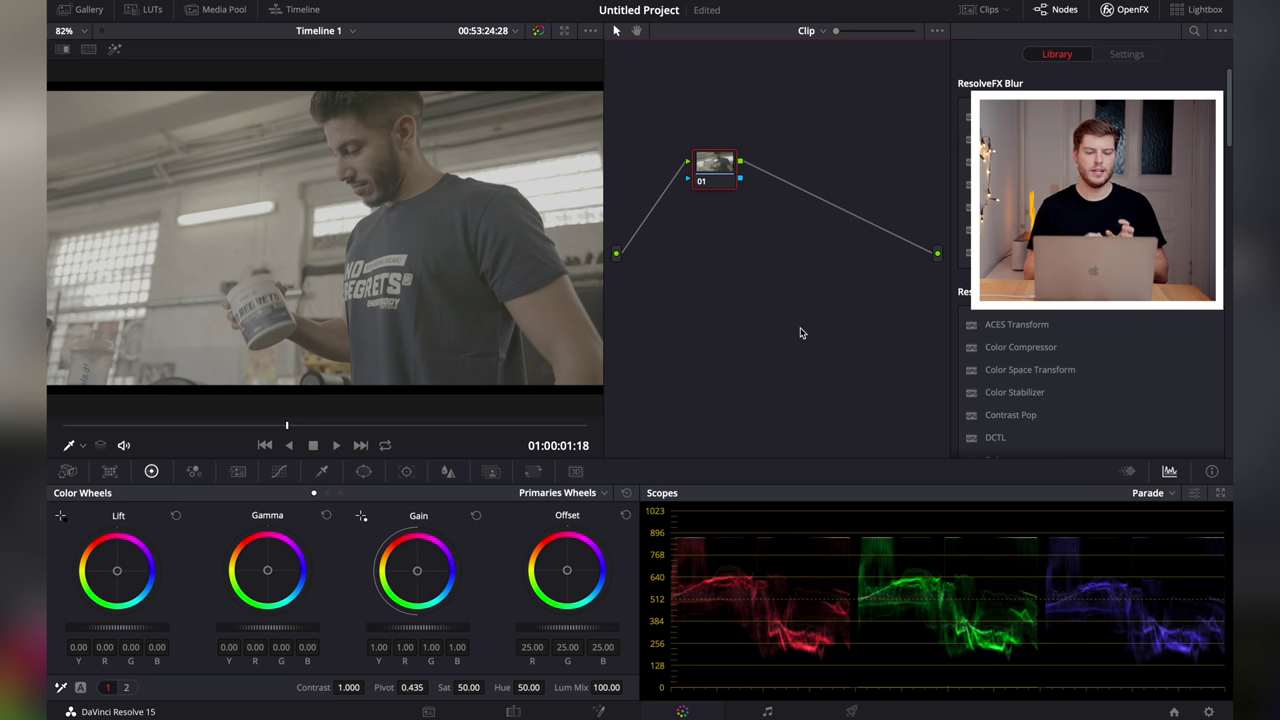
Add serial nodes 02 and 03, then select node 02 and open the Qualifier palette.
key(alt+s)
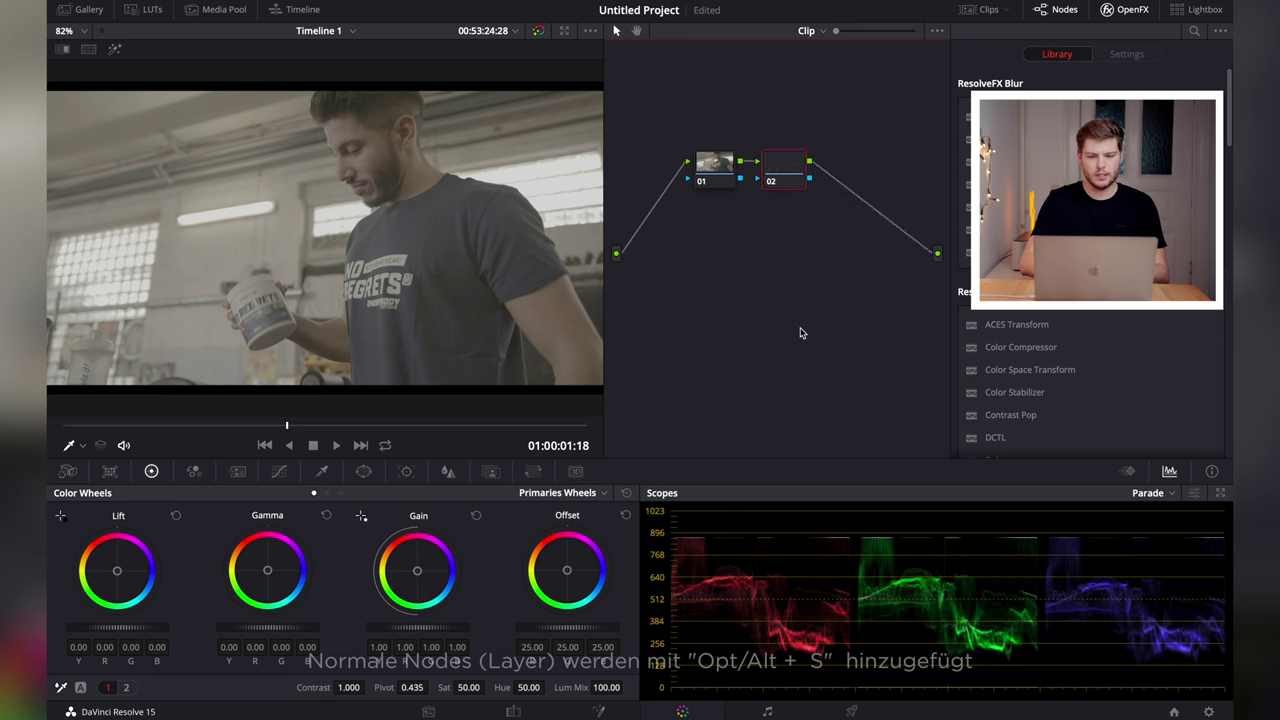
key(alt+s)
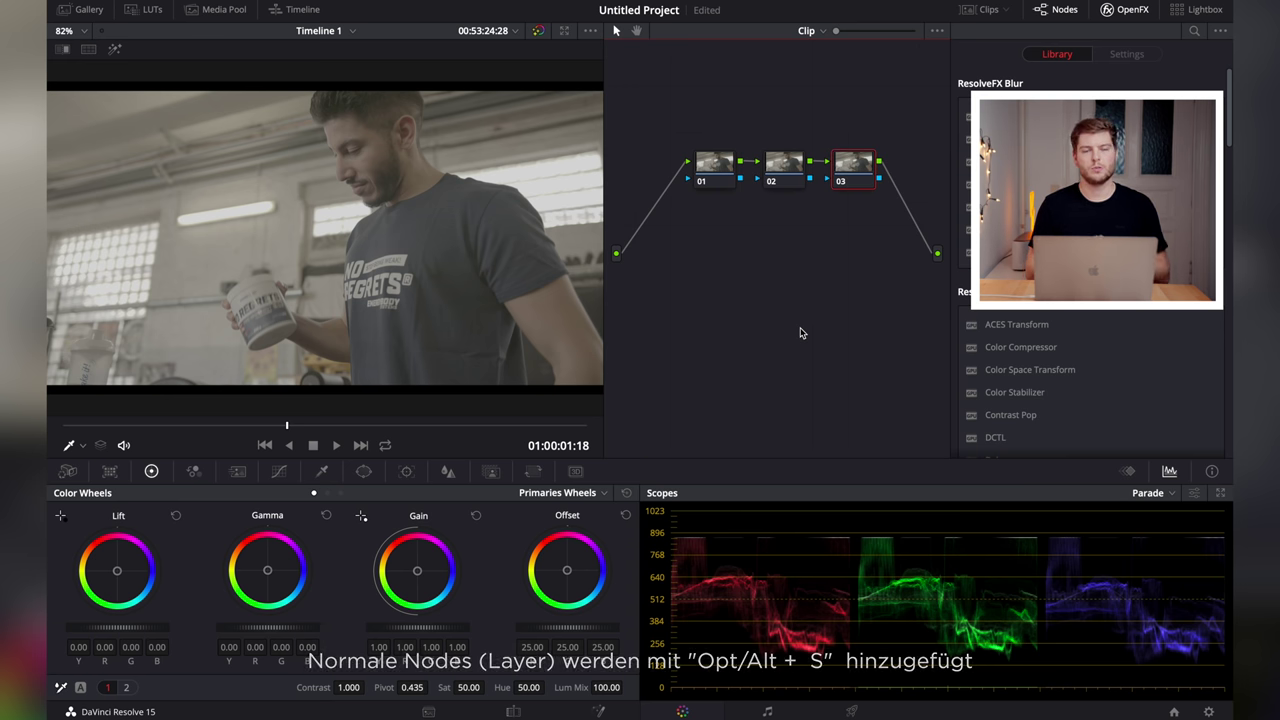
click(797, 173)
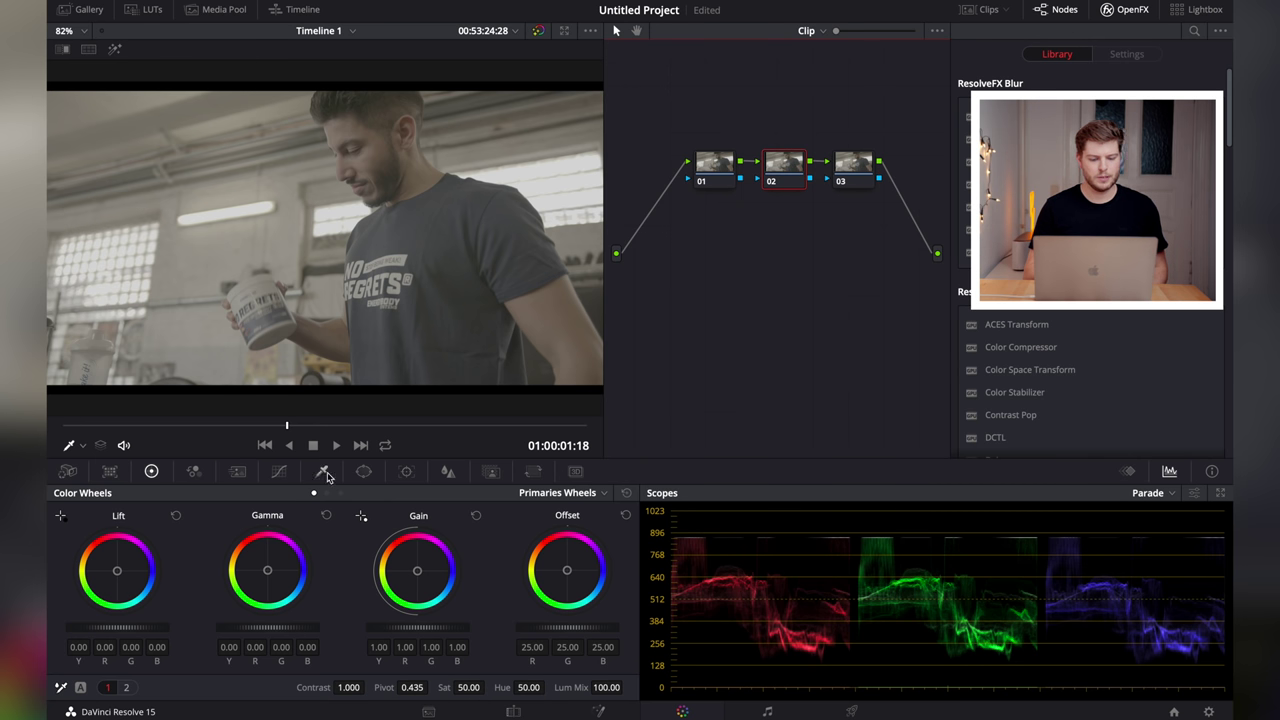
click(324, 473)
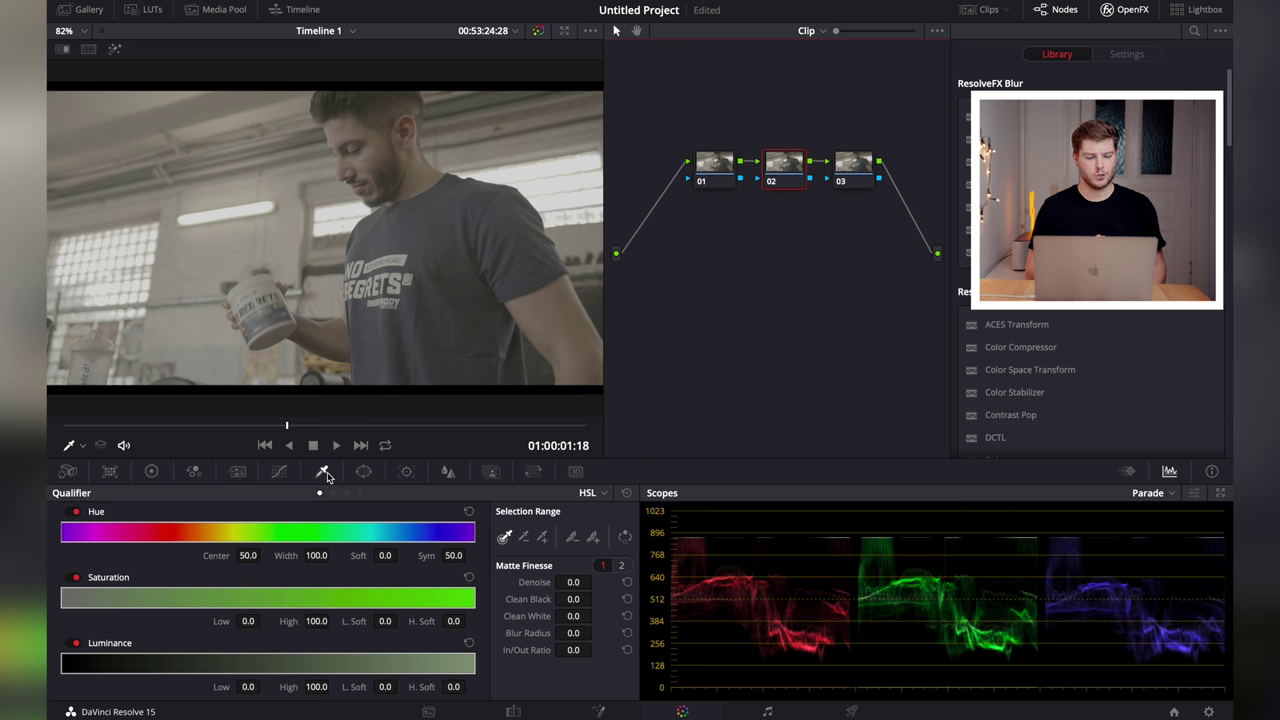
Key node 02 on the man's facial skin (hue 38.6, width 32.0, luminance 54.1–64.5) using Highlight.
click(114, 50)
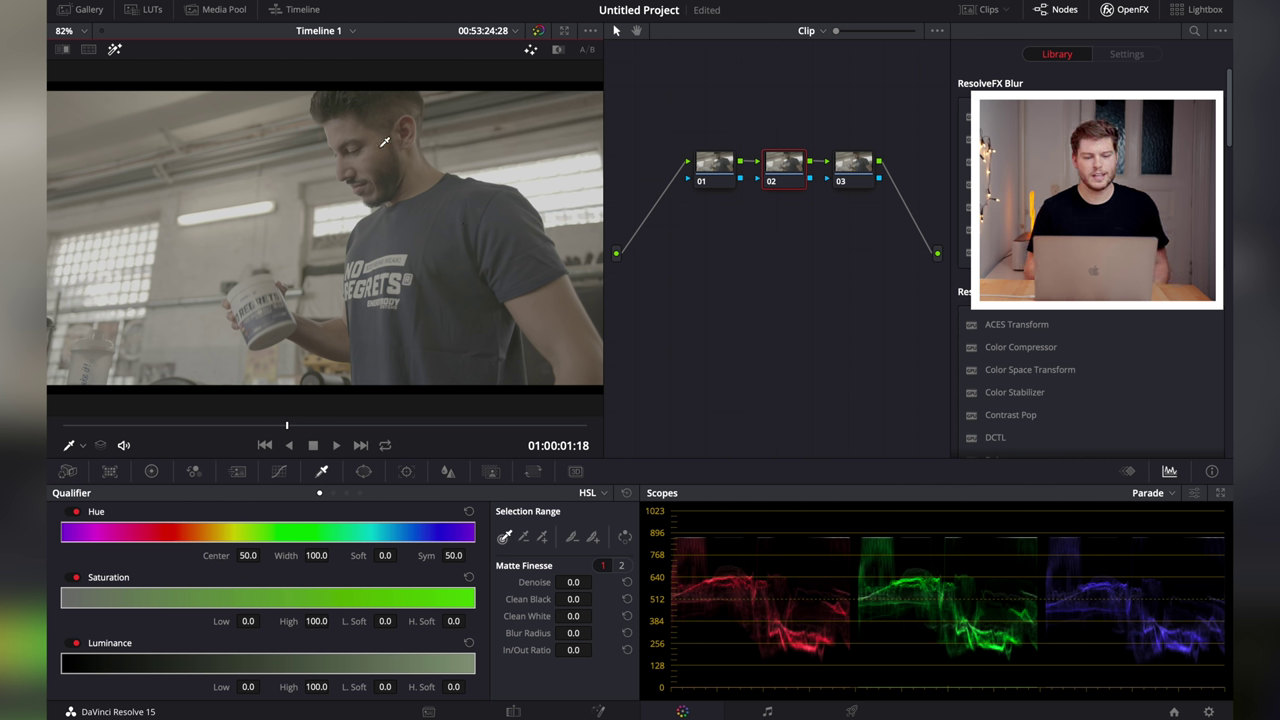
click(384, 142)
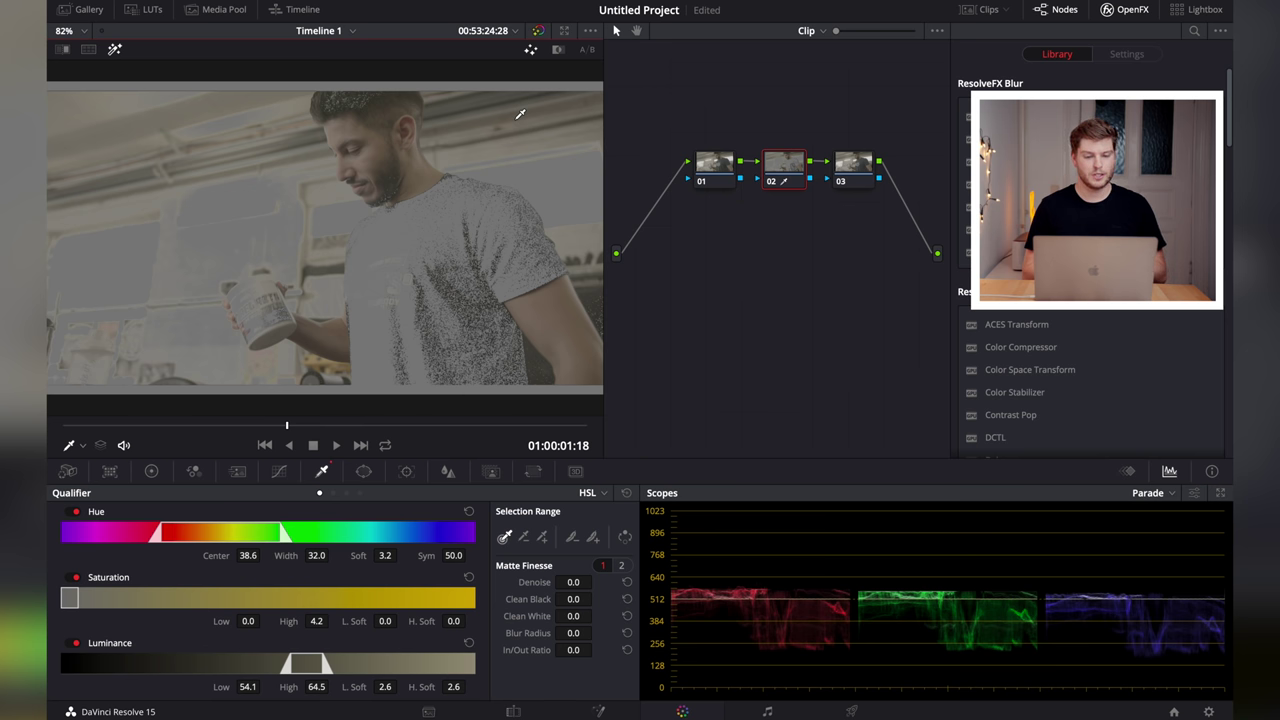
click(114, 49)
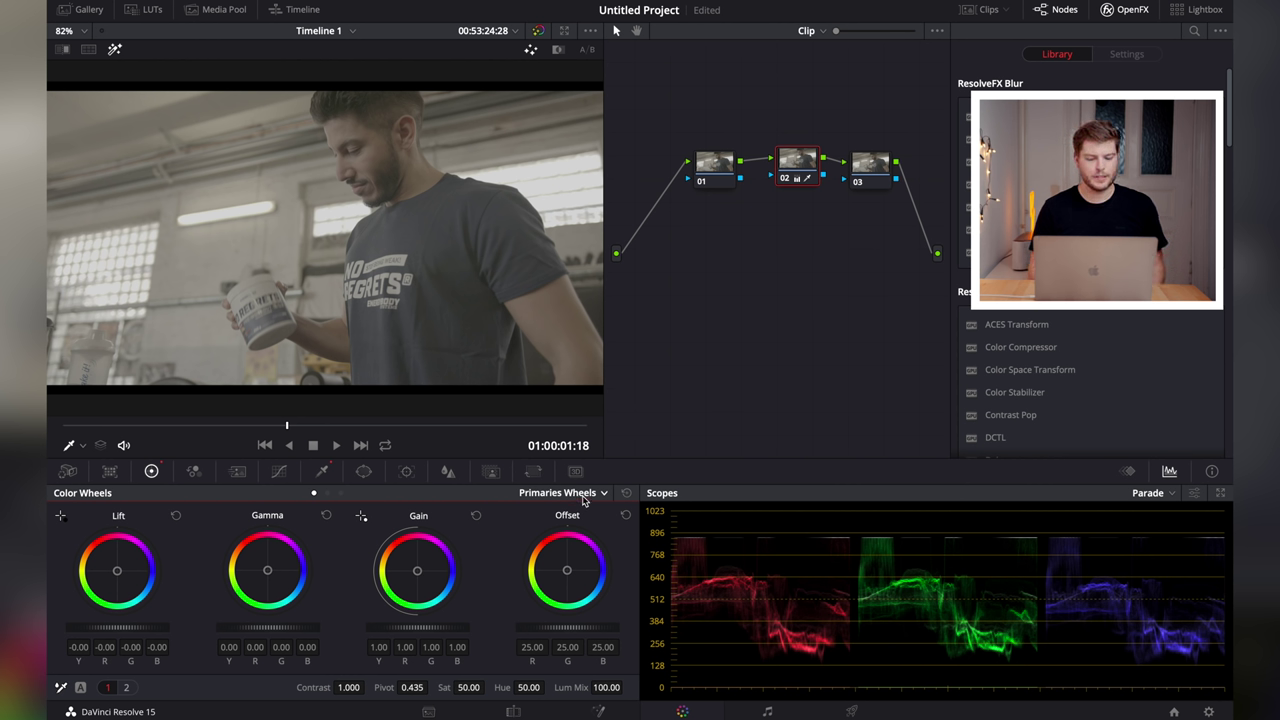
In Primaries Wheels, set node 02's master Lift to -0.11 and Gain to 1.18.
click(584, 497)
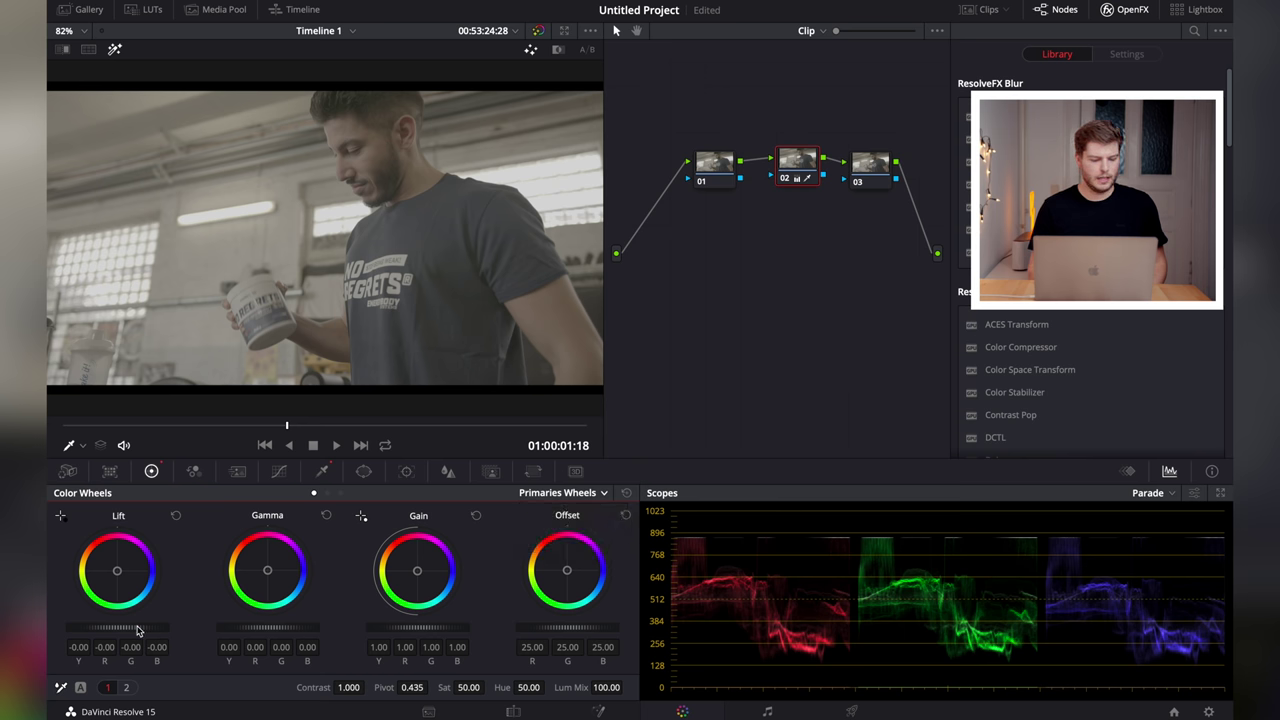
drag(142, 632, 120, 632)
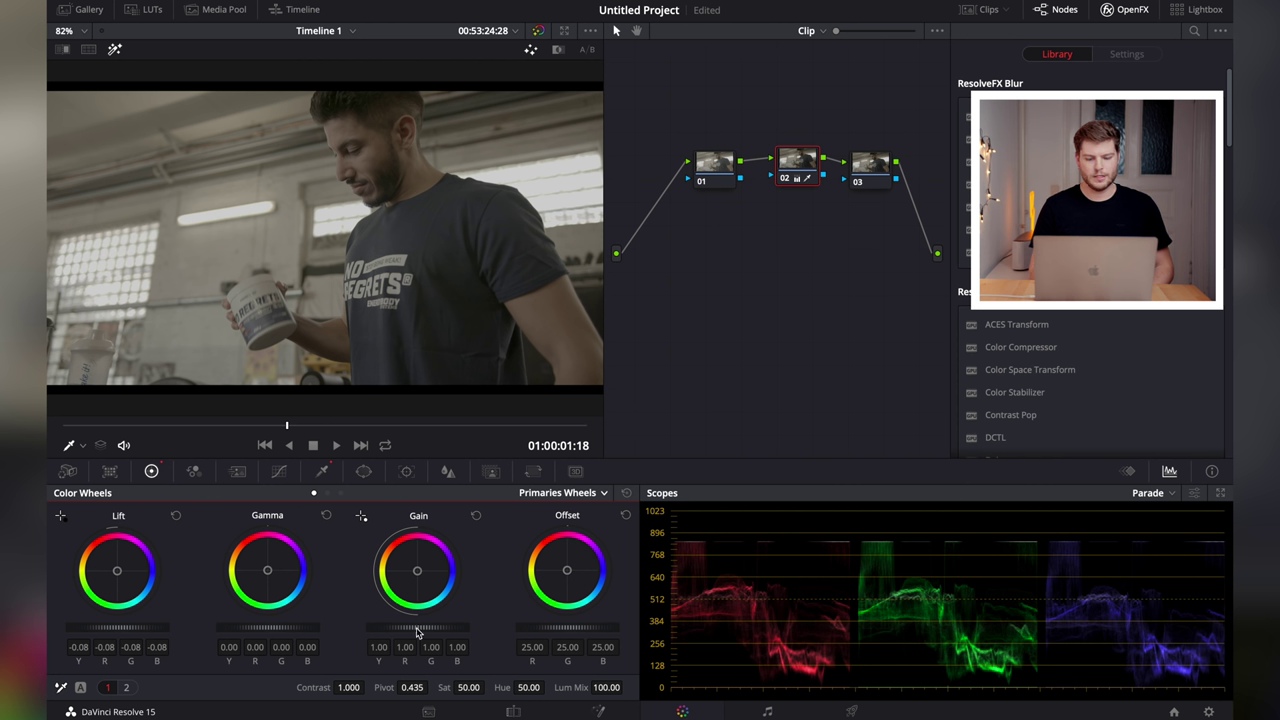
drag(420, 628, 524, 614)
drag(412, 632, 420, 632)
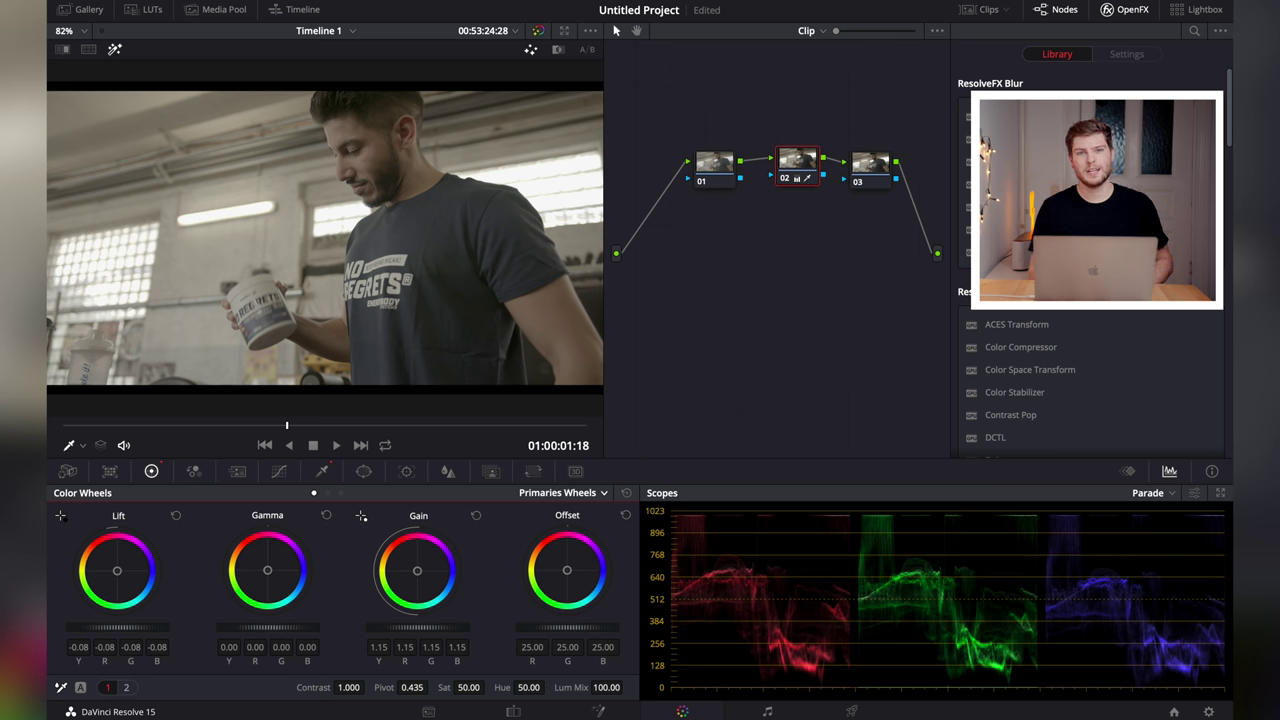
drag(420, 628, 501, 617)
drag(421, 627, 437, 627)
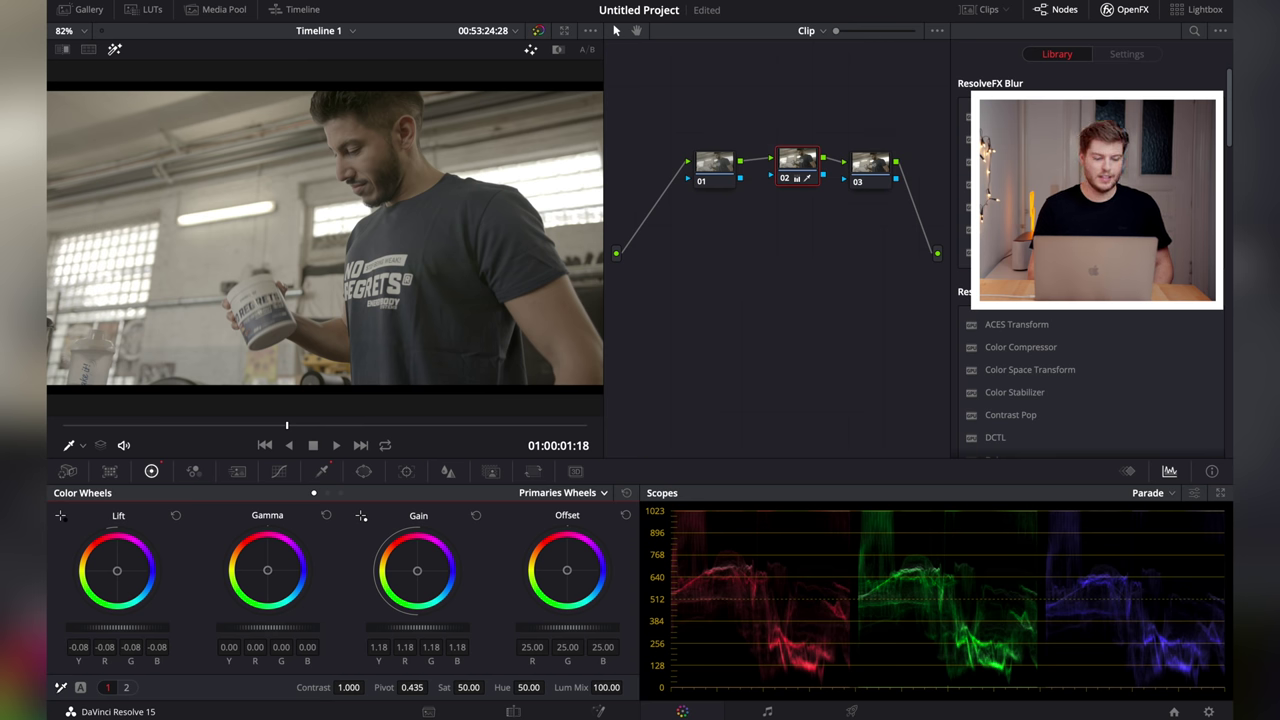
drag(117, 627, 99, 627)
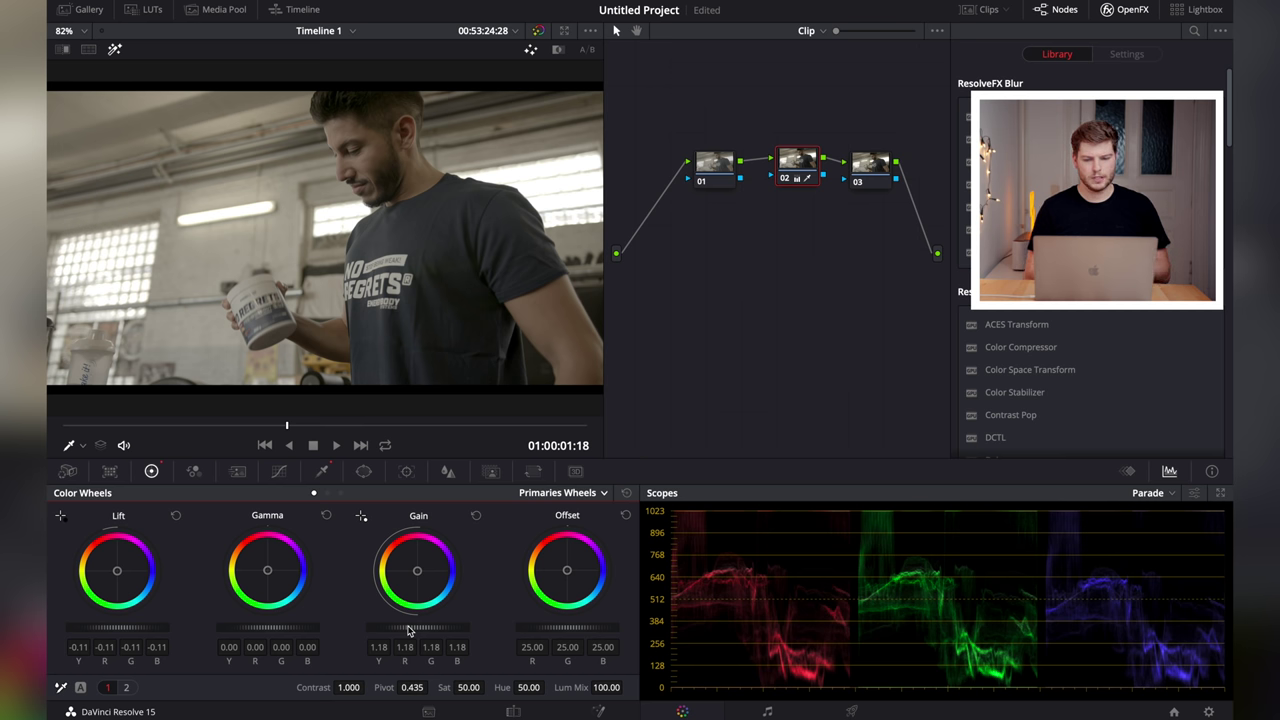
Raise node 03's saturation to 77.40 and set Color Boost to 7.50 on page 2.
click(871, 162)
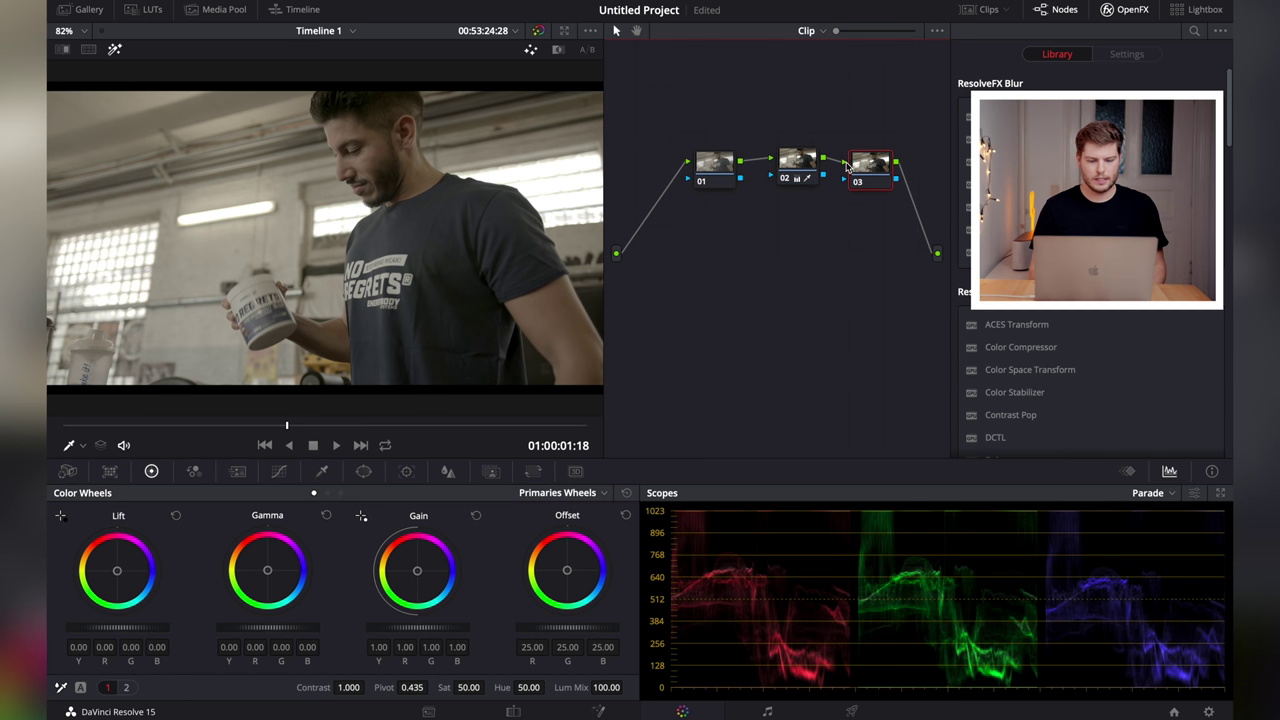
drag(457, 692, 488, 687)
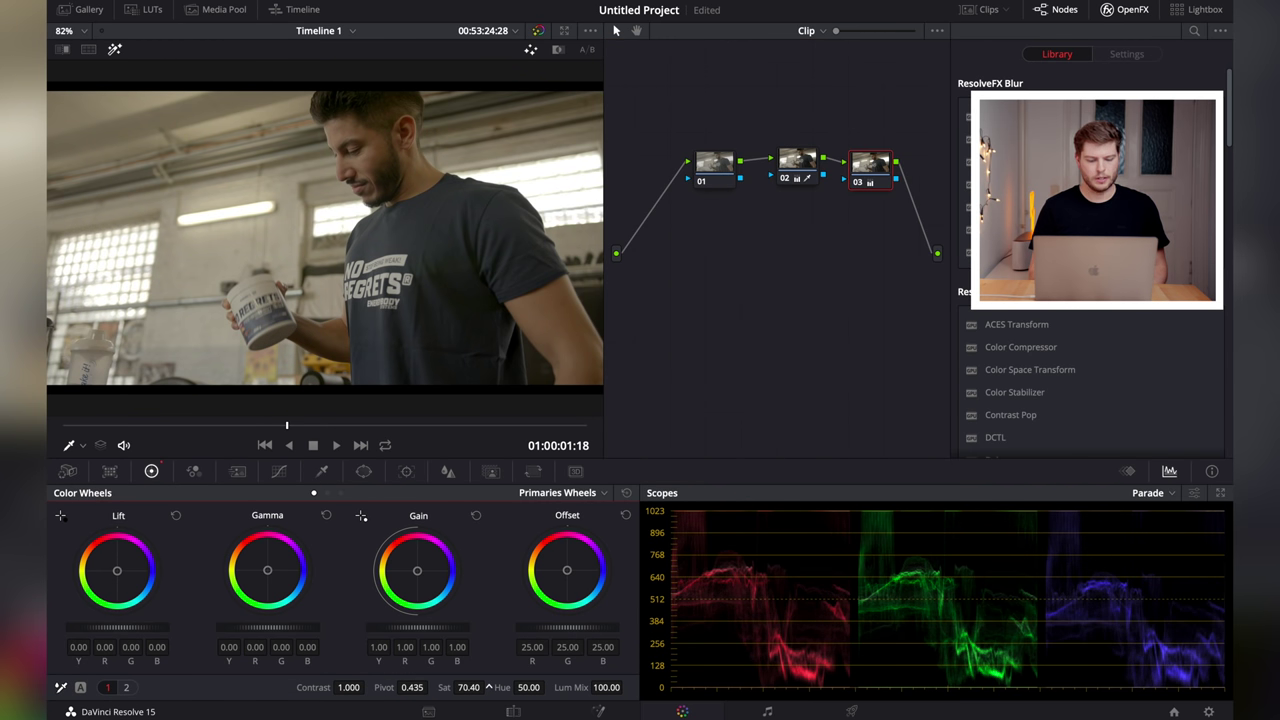
click(128, 688)
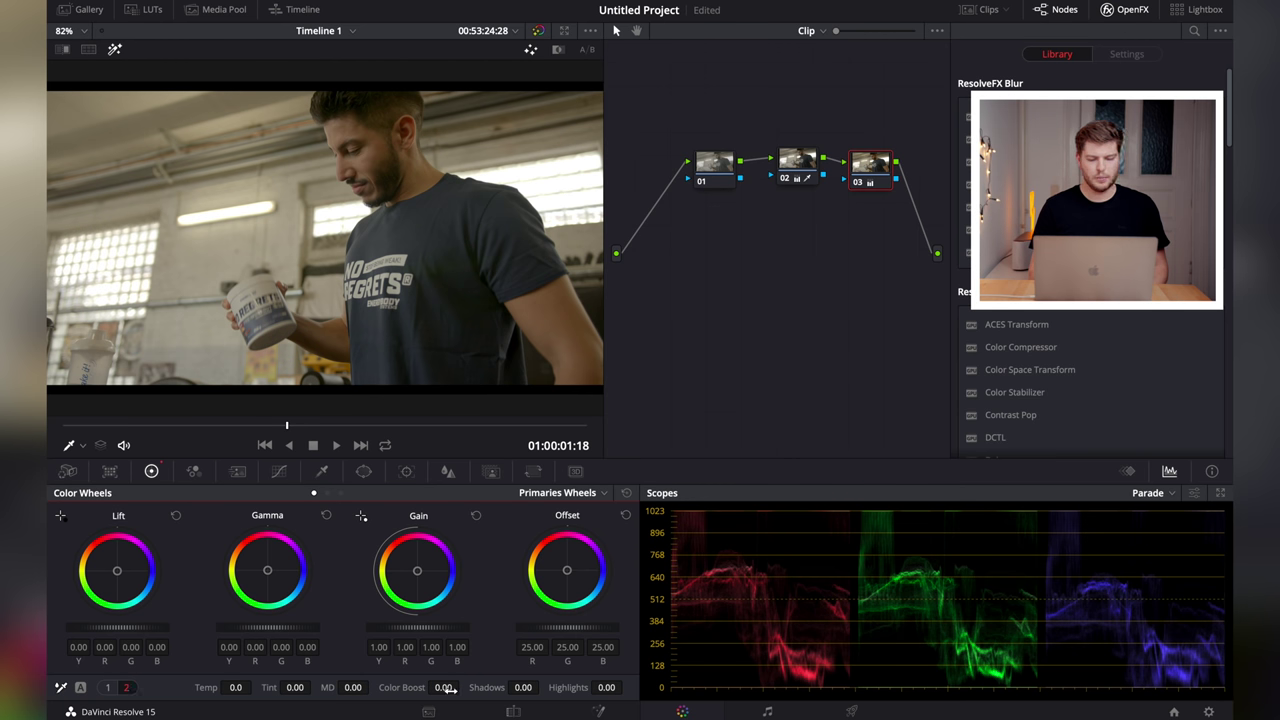
drag(463, 686, 463, 687)
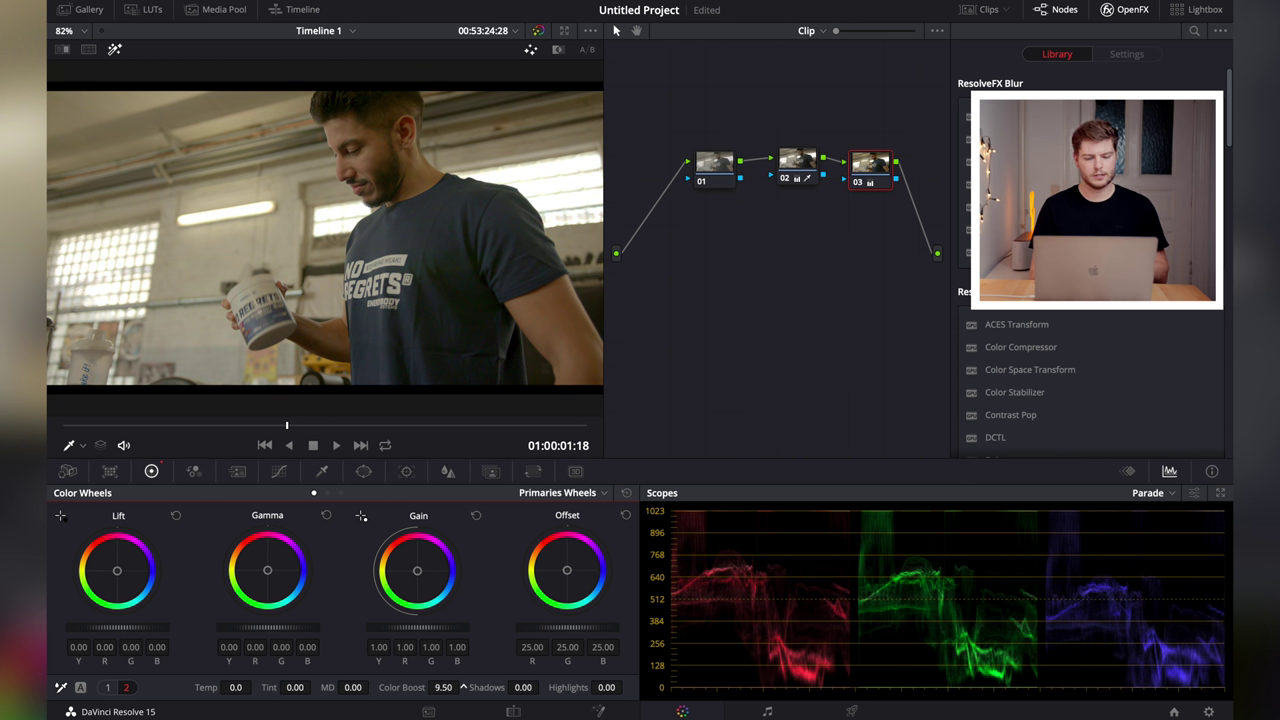
drag(463, 687, 463, 687)
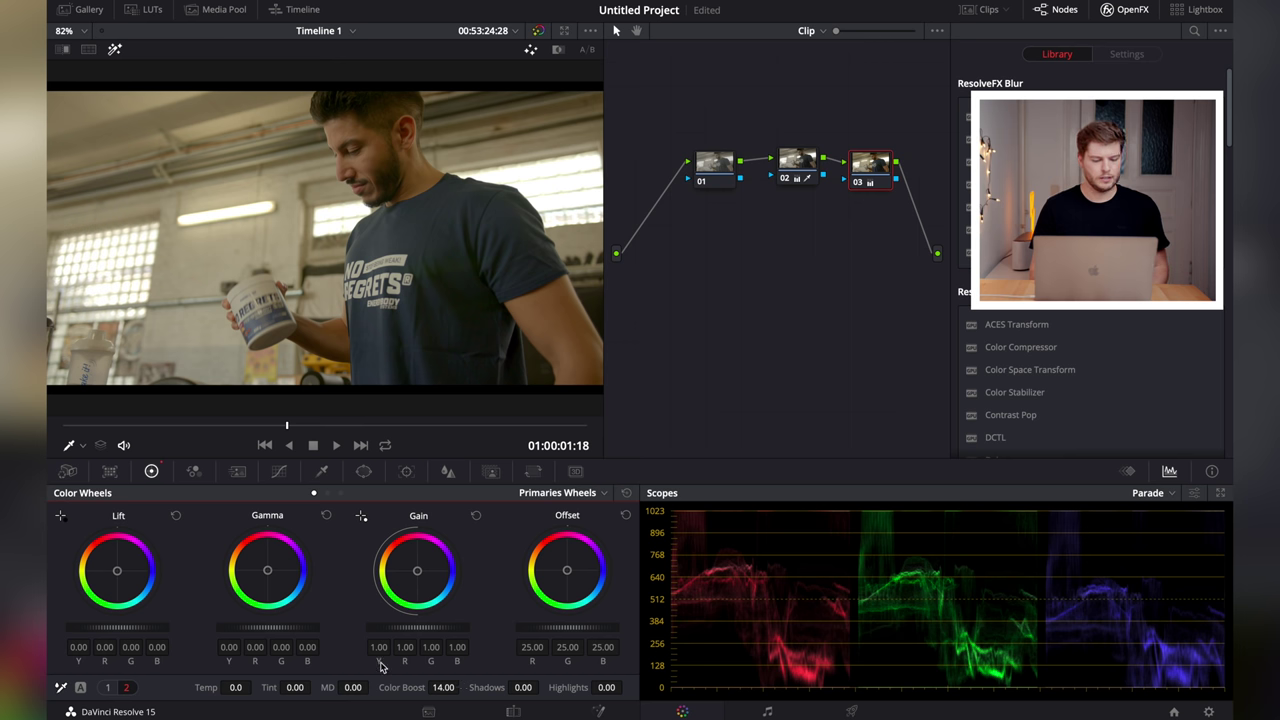
drag(443, 687, 469, 689)
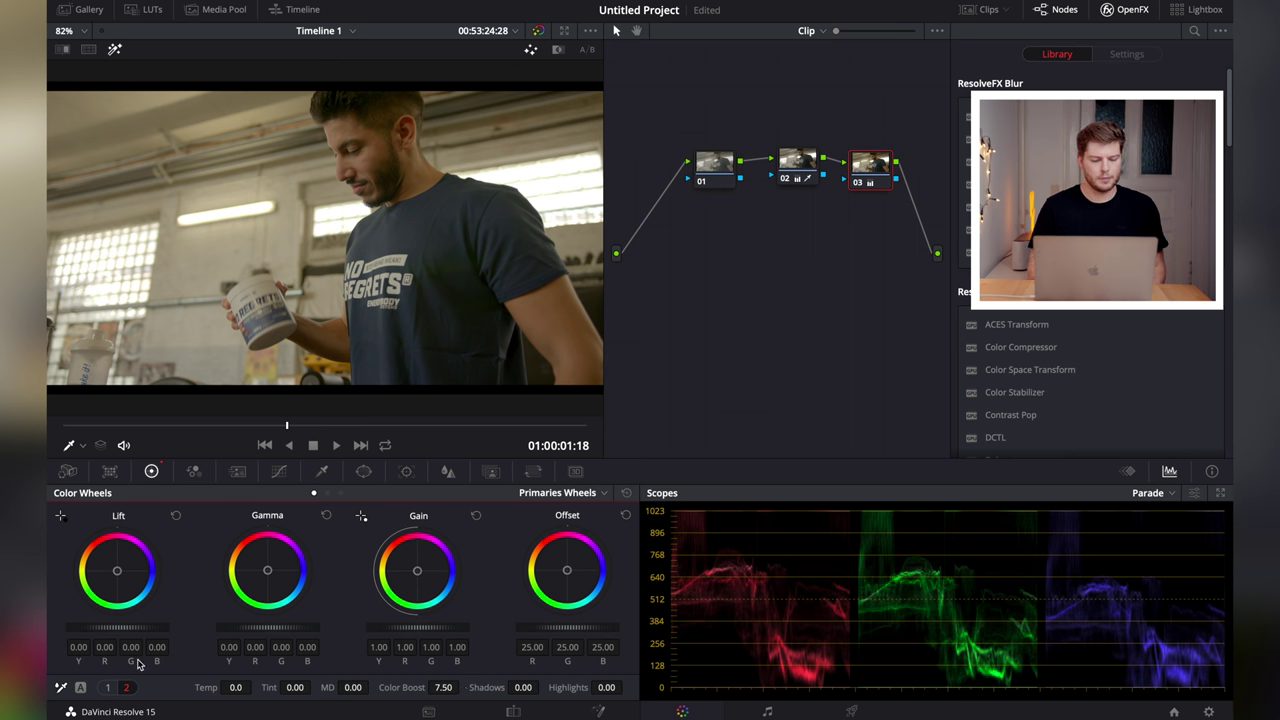
click(107, 687)
On node 01 with Highlight off, try a midtone balance shift and then reset it.
click(716, 160)
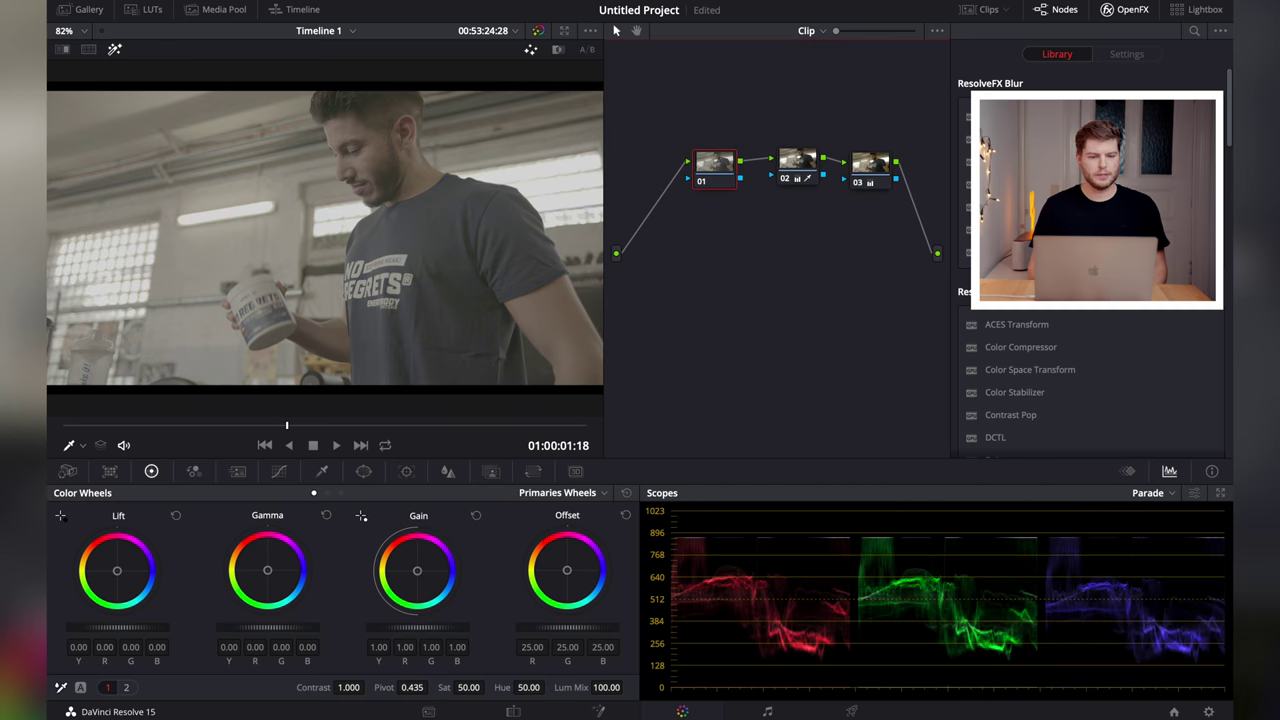
click(114, 49)
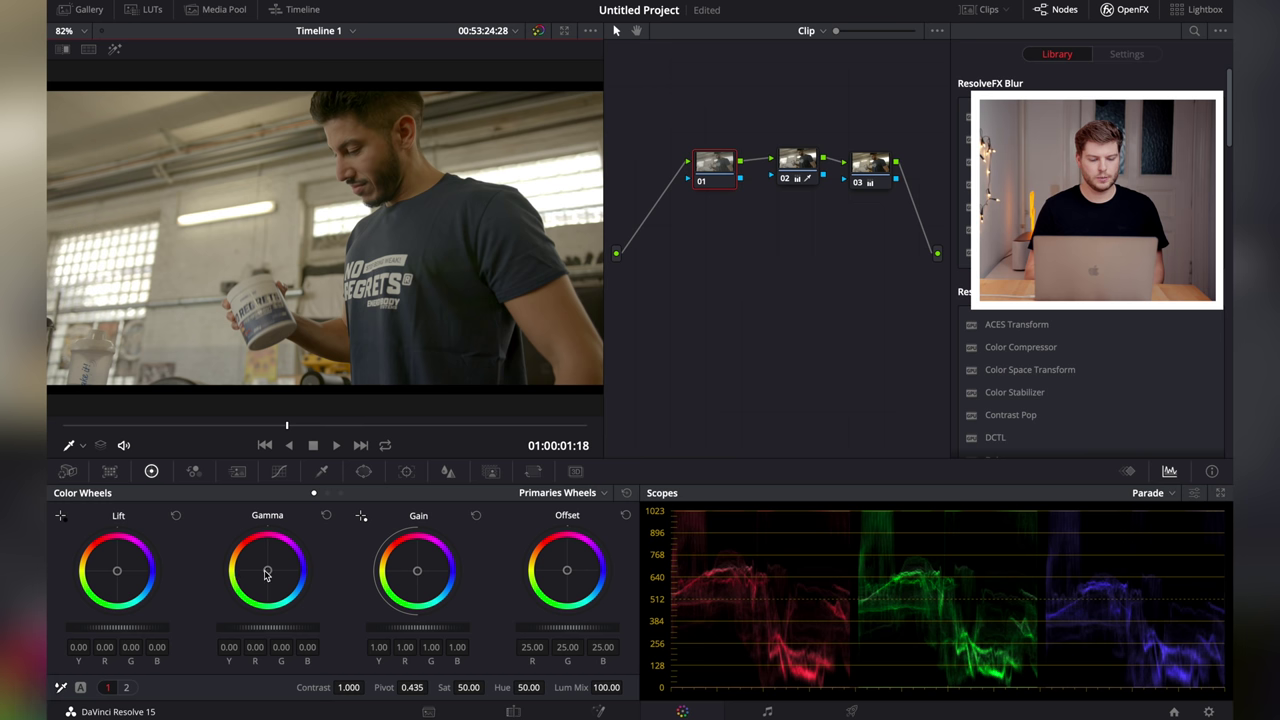
drag(270, 574, 271, 573)
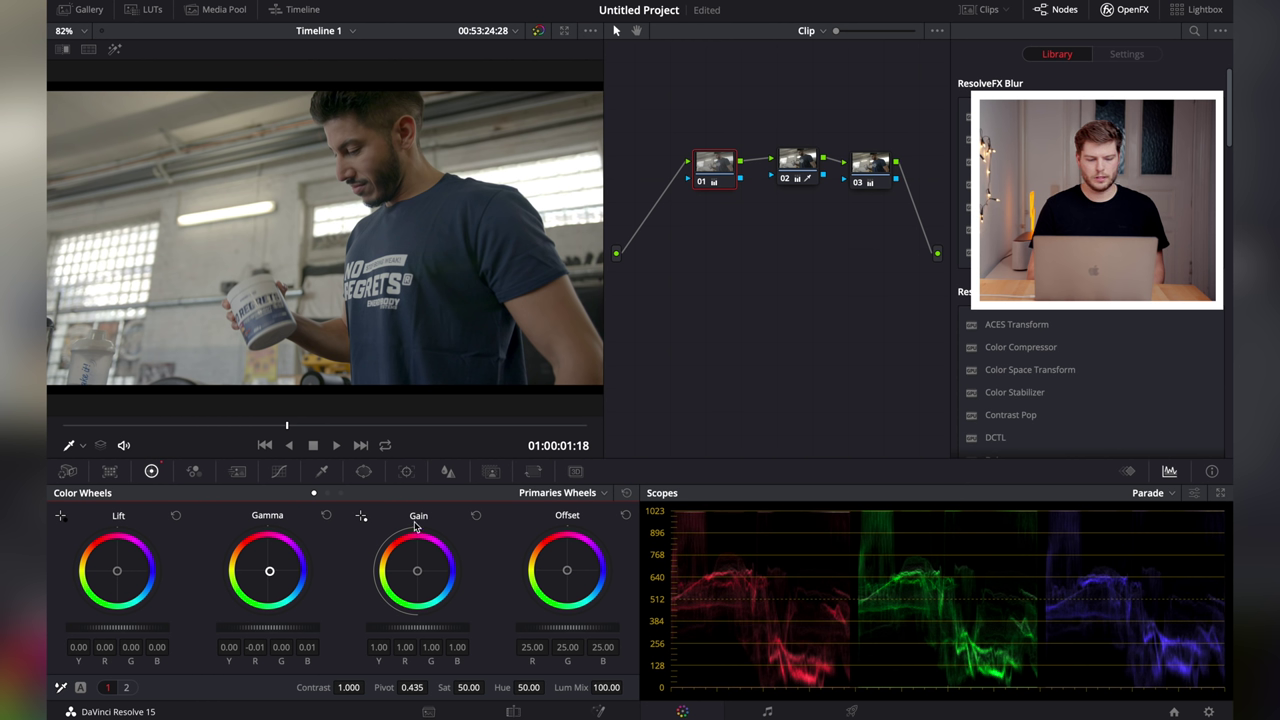
click(327, 517)
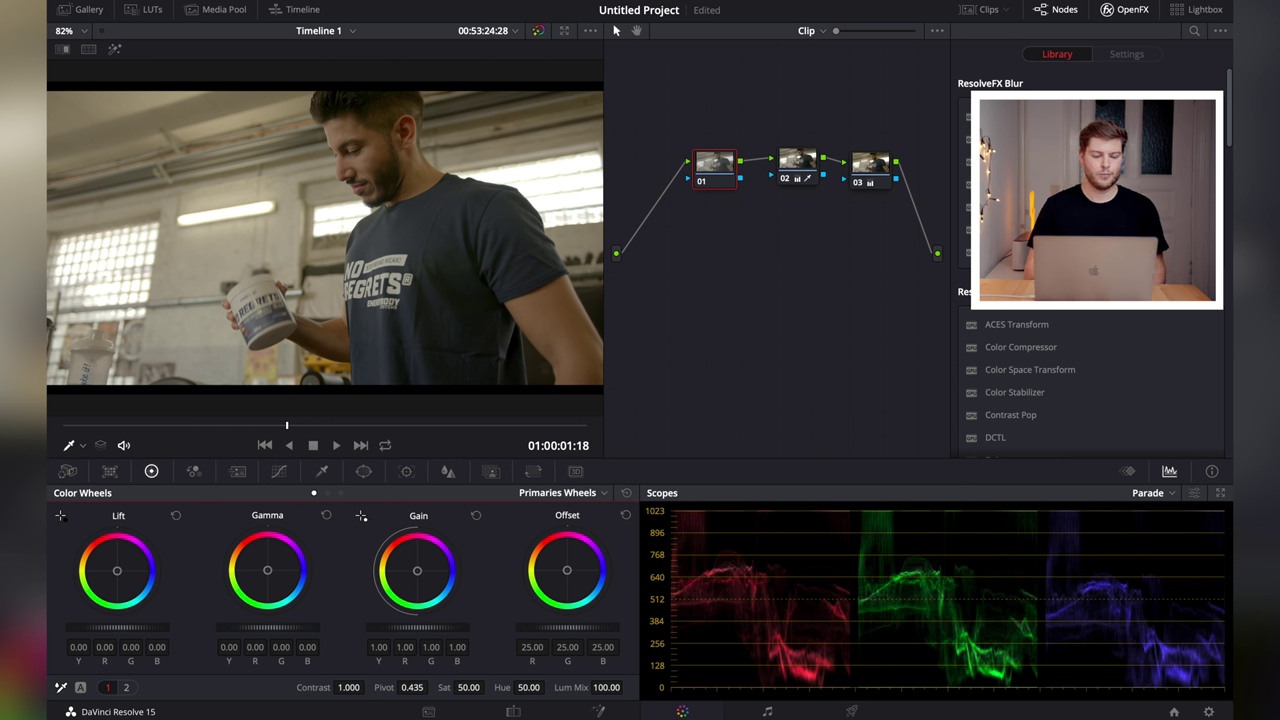
Reset node 01's gamma and white-balance the shot from a neutral grey spot in the gym.
drag(270, 574, 268, 571)
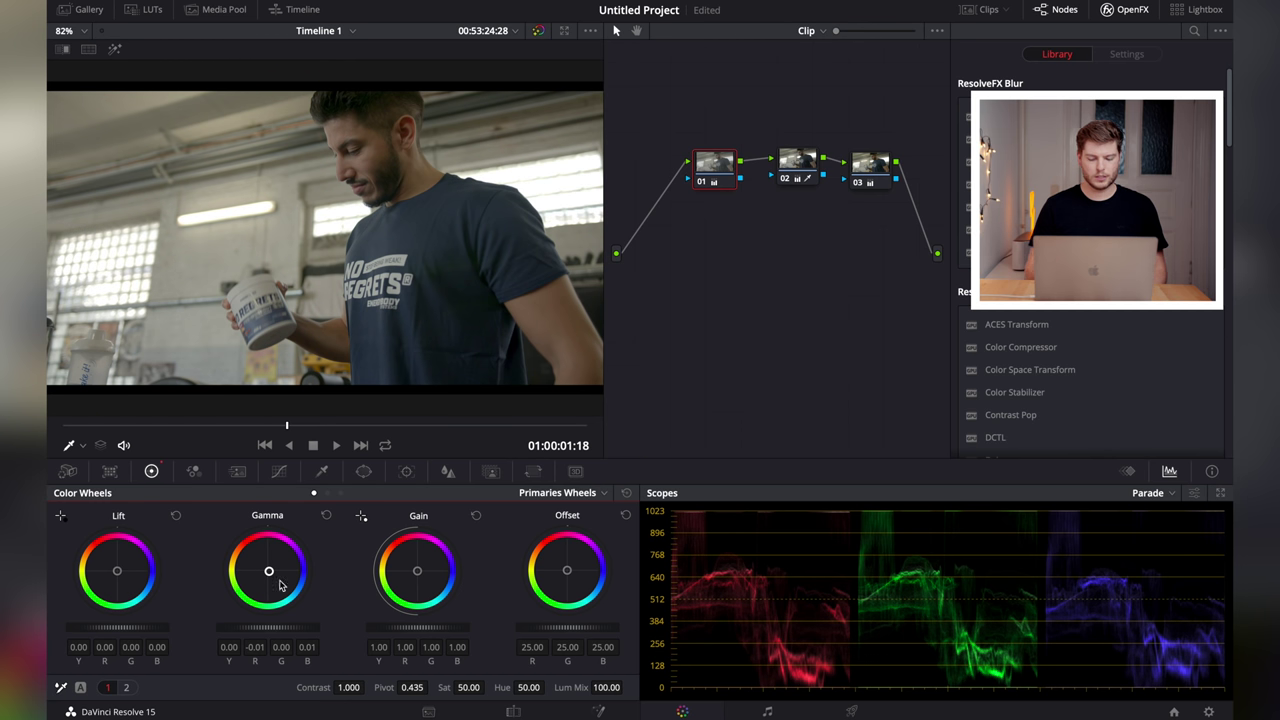
click(326, 515)
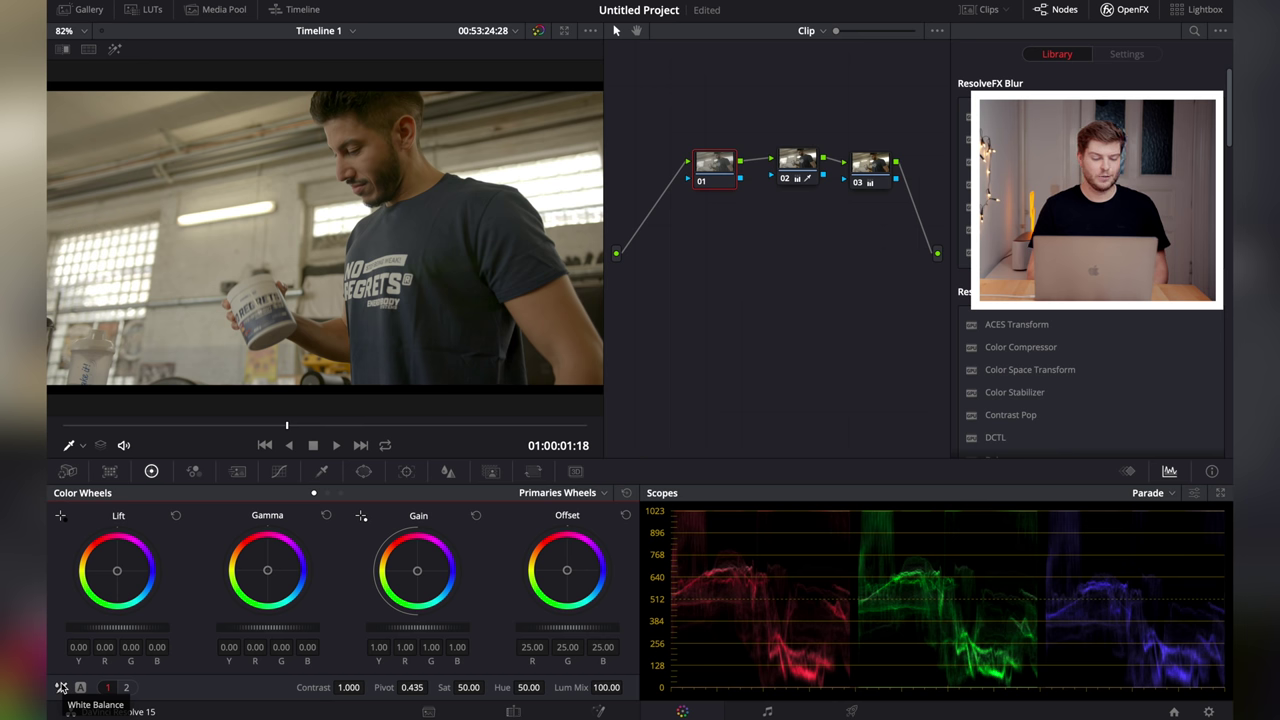
click(61, 688)
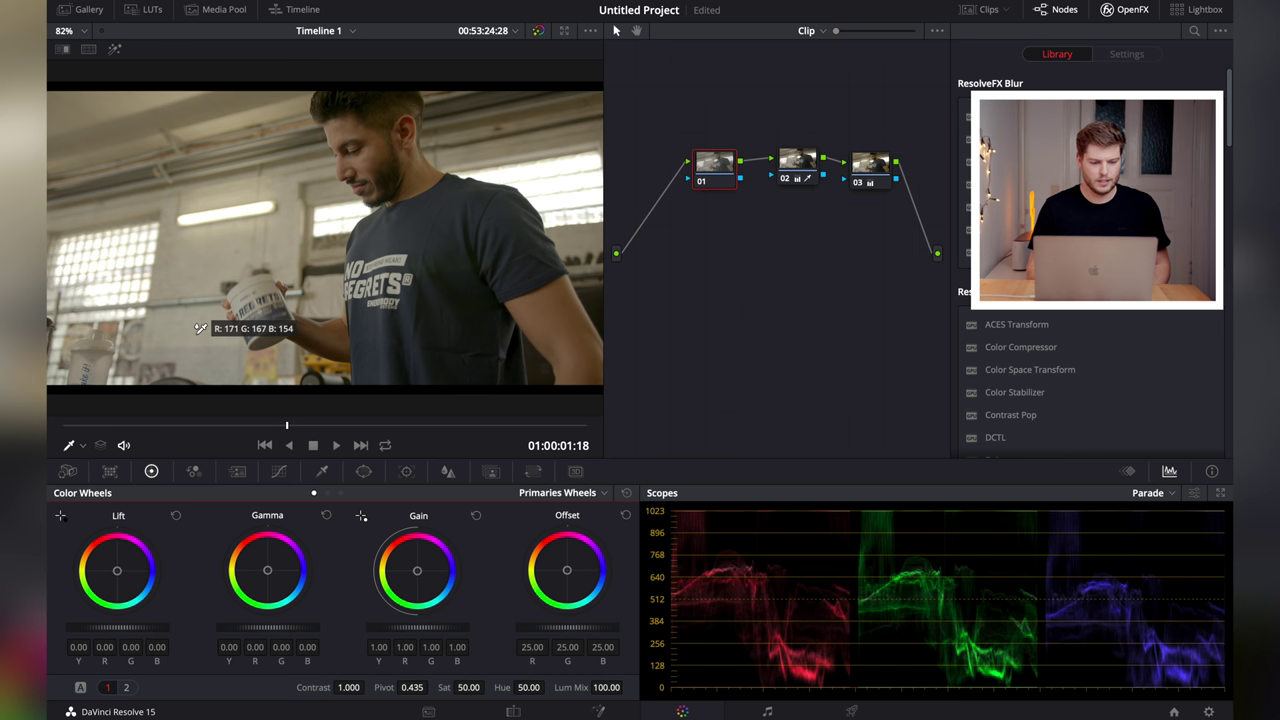
click(200, 328)
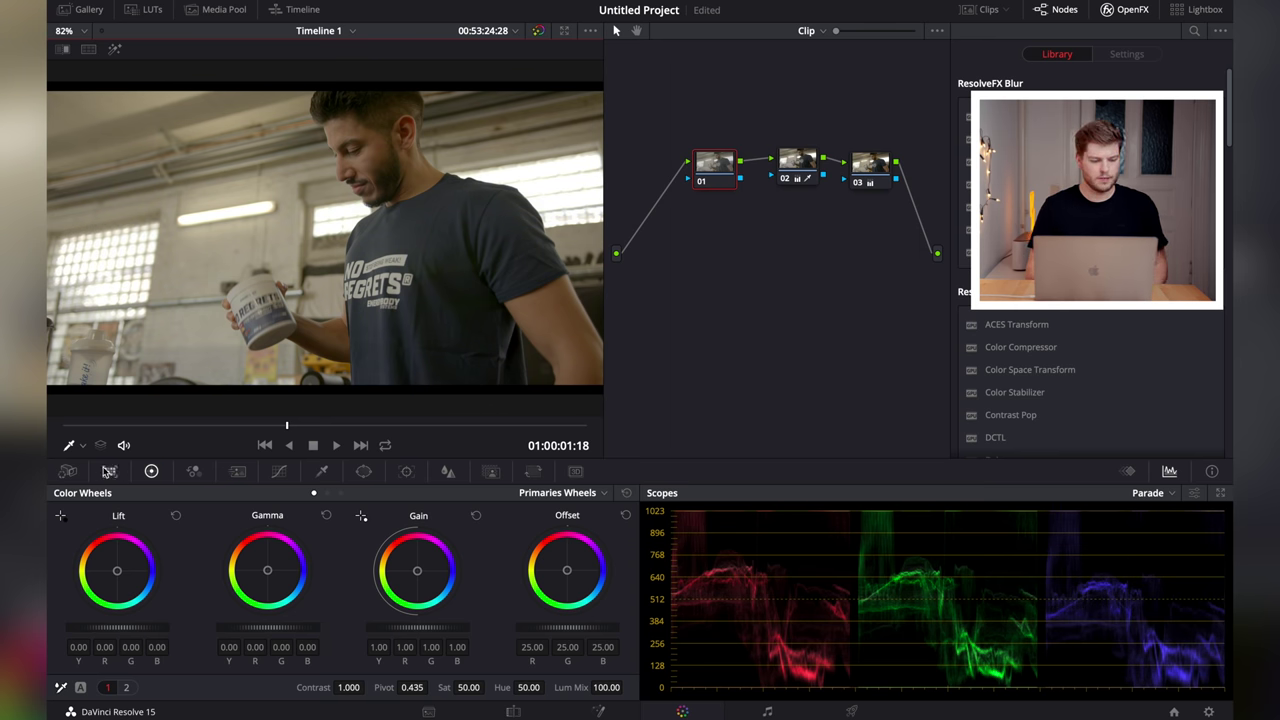
Decode the Canon RAW clip using Clip settings with colour temperature lowered to 5030.
click(70, 475)
click(154, 540)
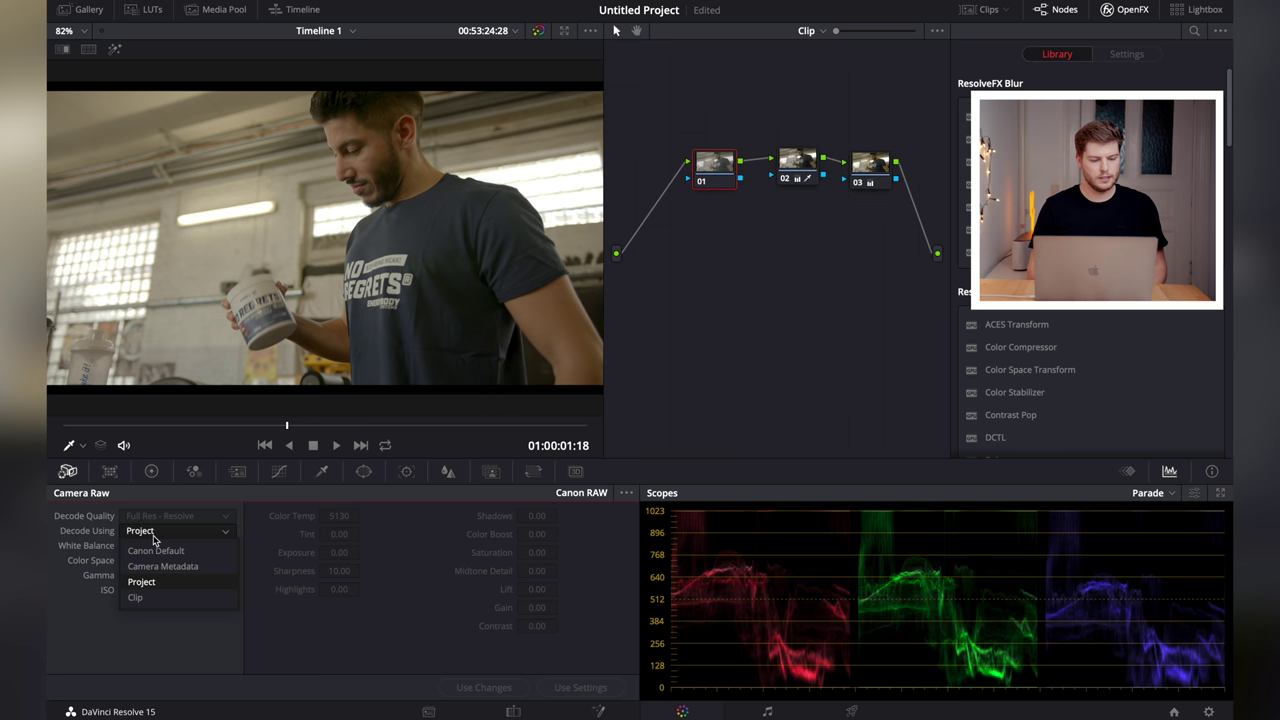
click(180, 598)
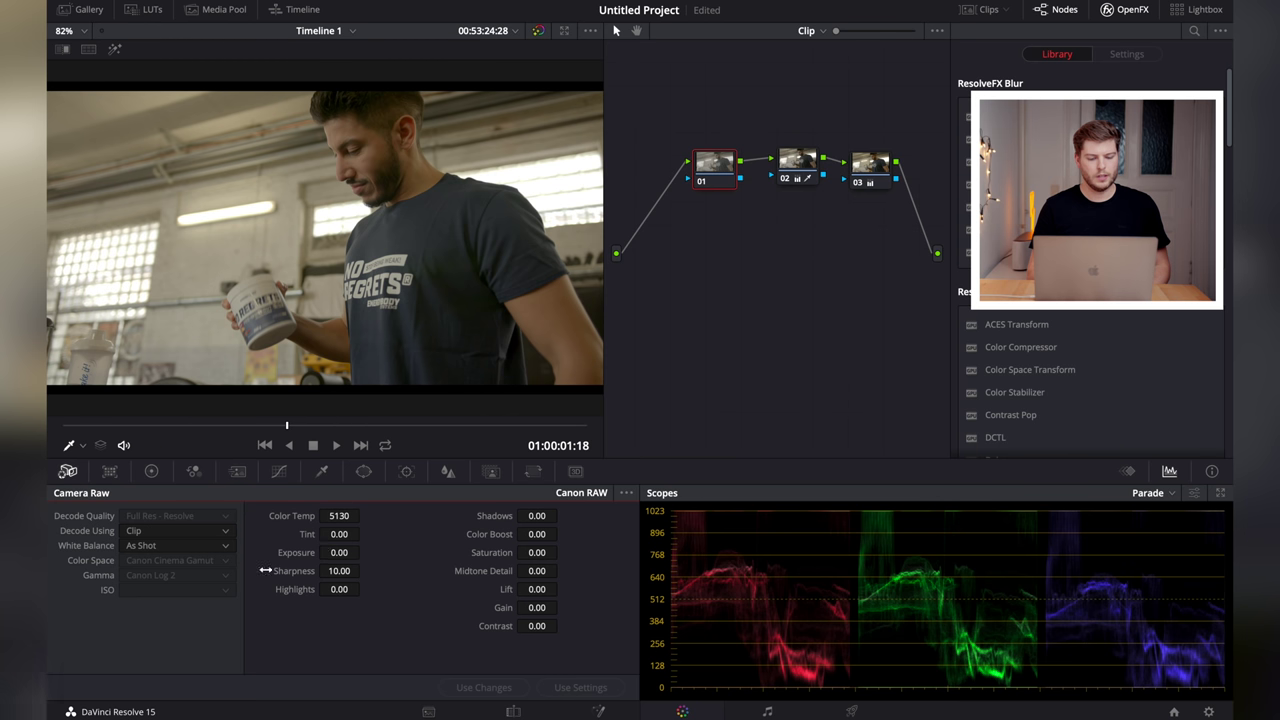
drag(339, 516, 326, 516)
click(151, 471)
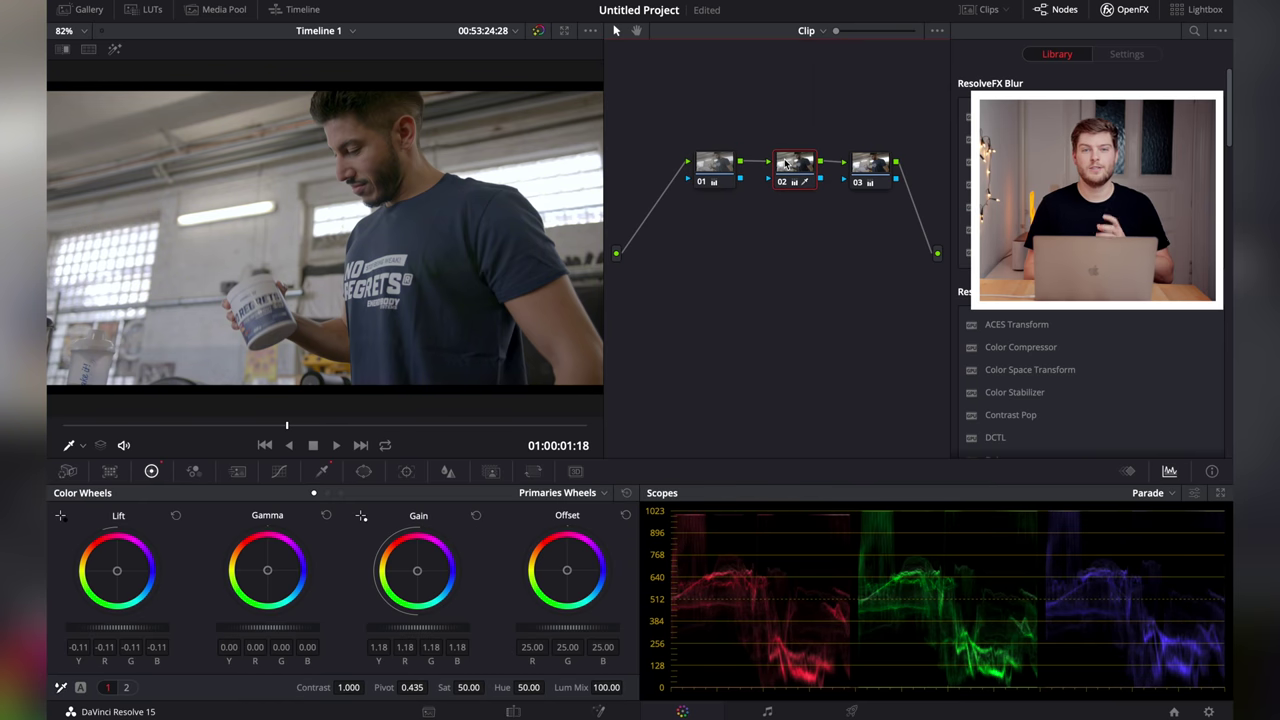
click(792, 163)
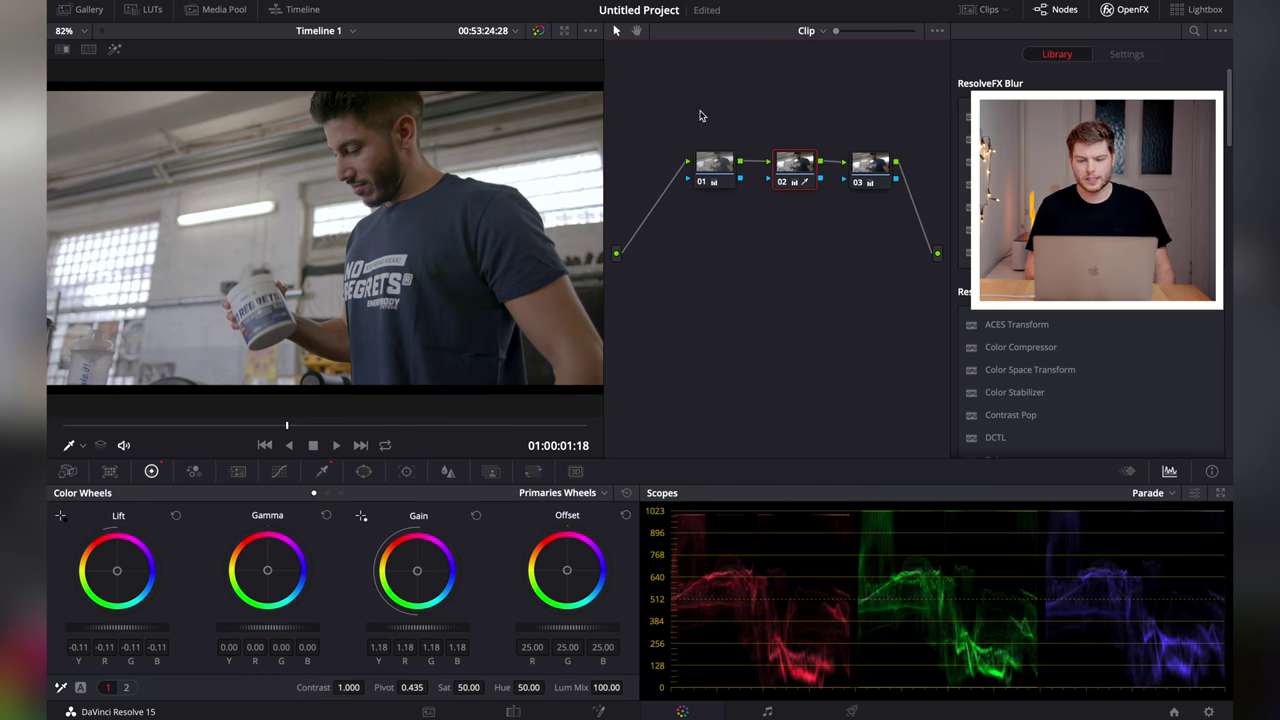
Label node 02 'Kontrast', node 03 'Saturation' and node 01 'Weißabgleich'.
right_click(805, 164)
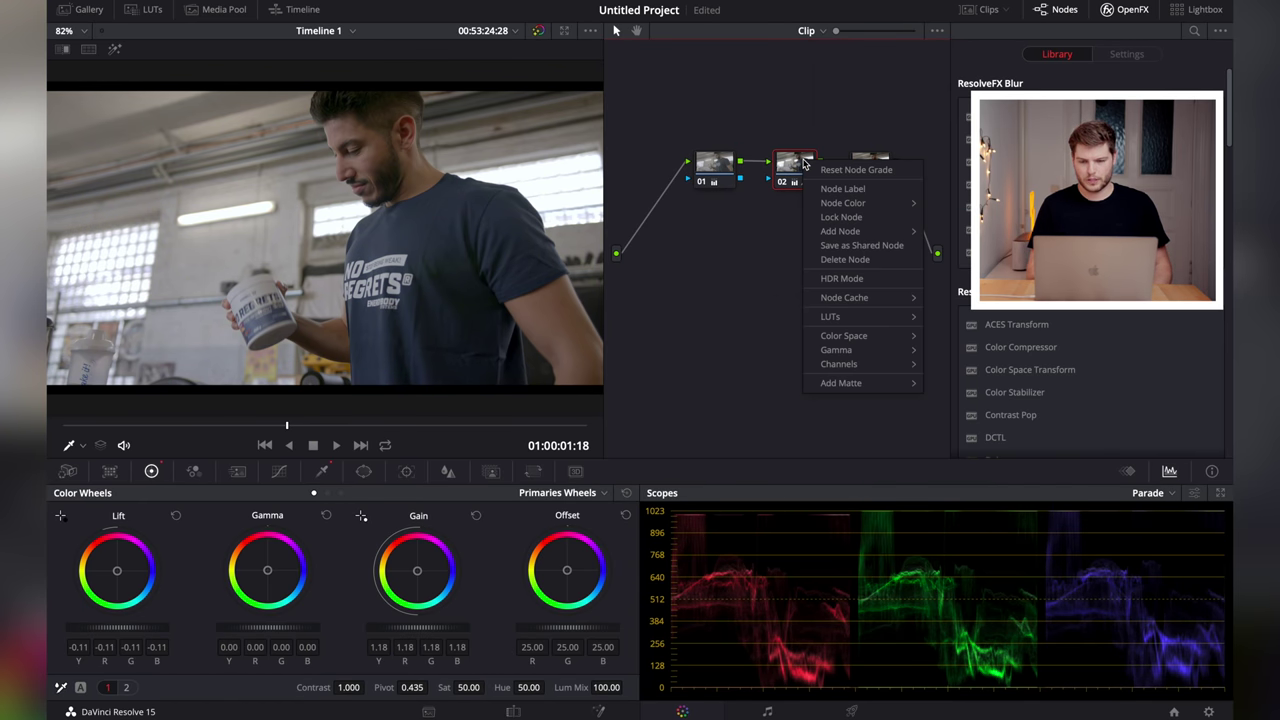
click(884, 190)
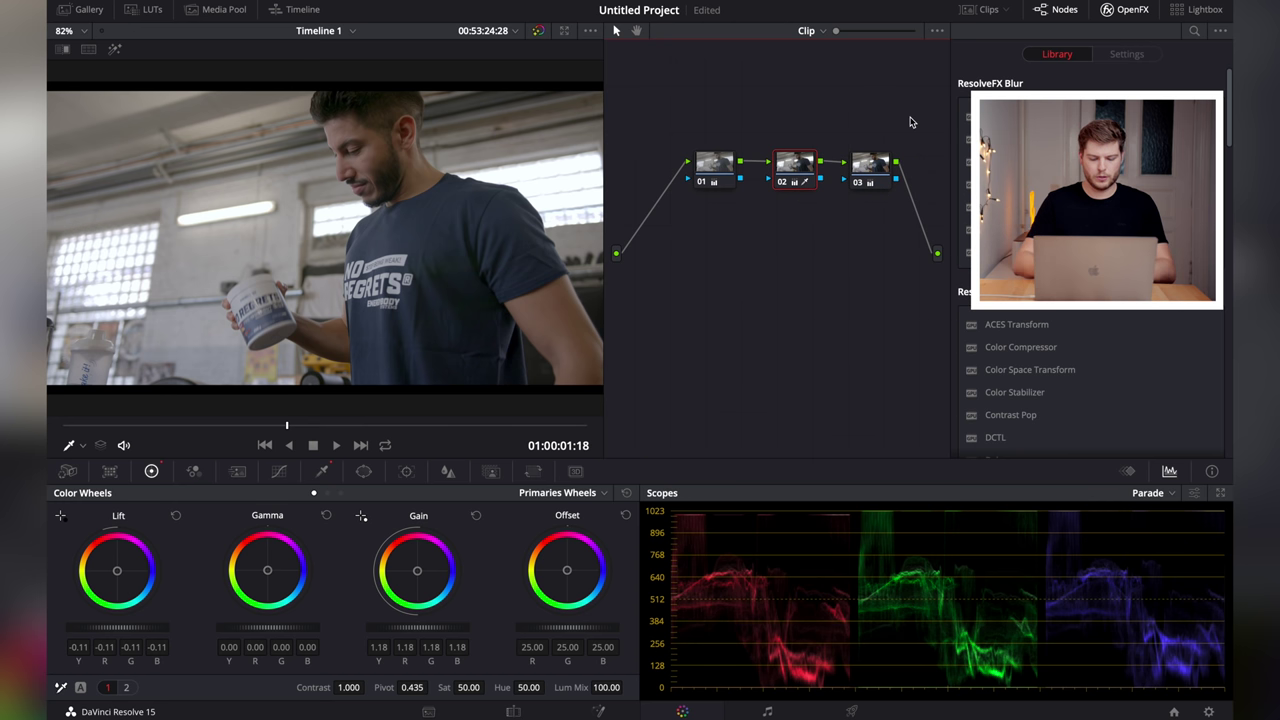
text(Kontrast)
key(Return)
right_click(873, 172)
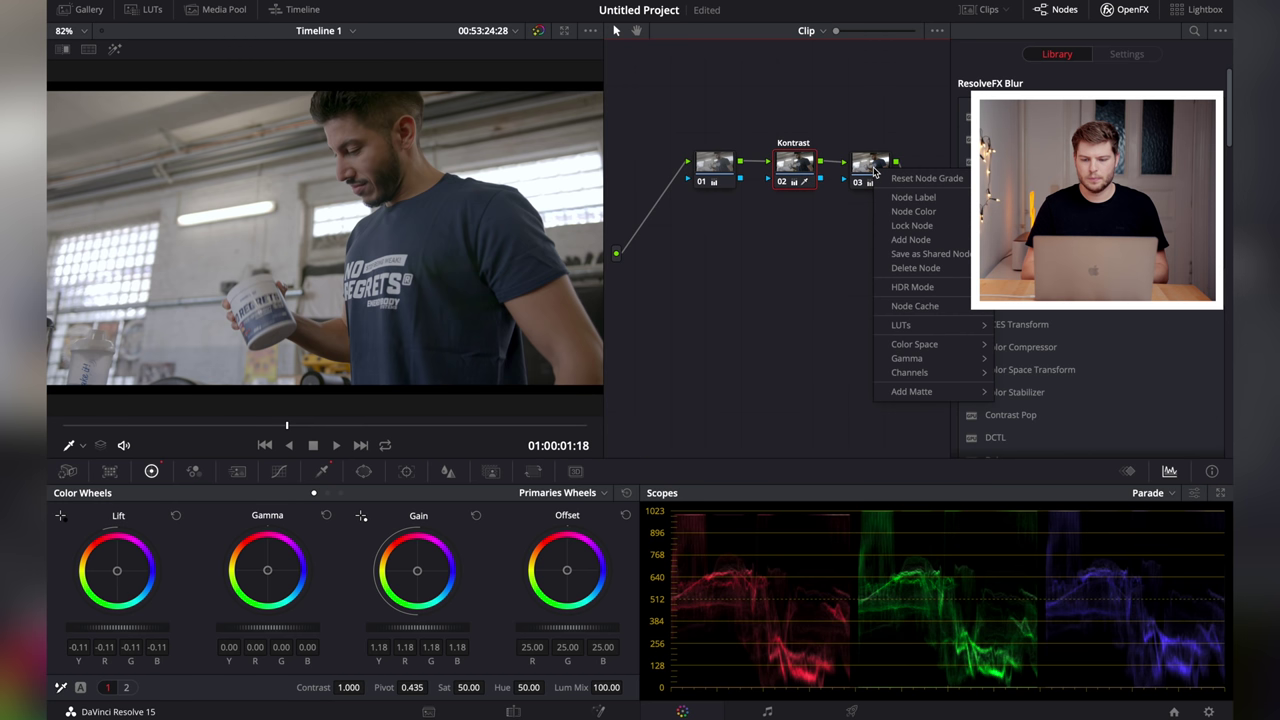
click(901, 141)
text(Saturatio)
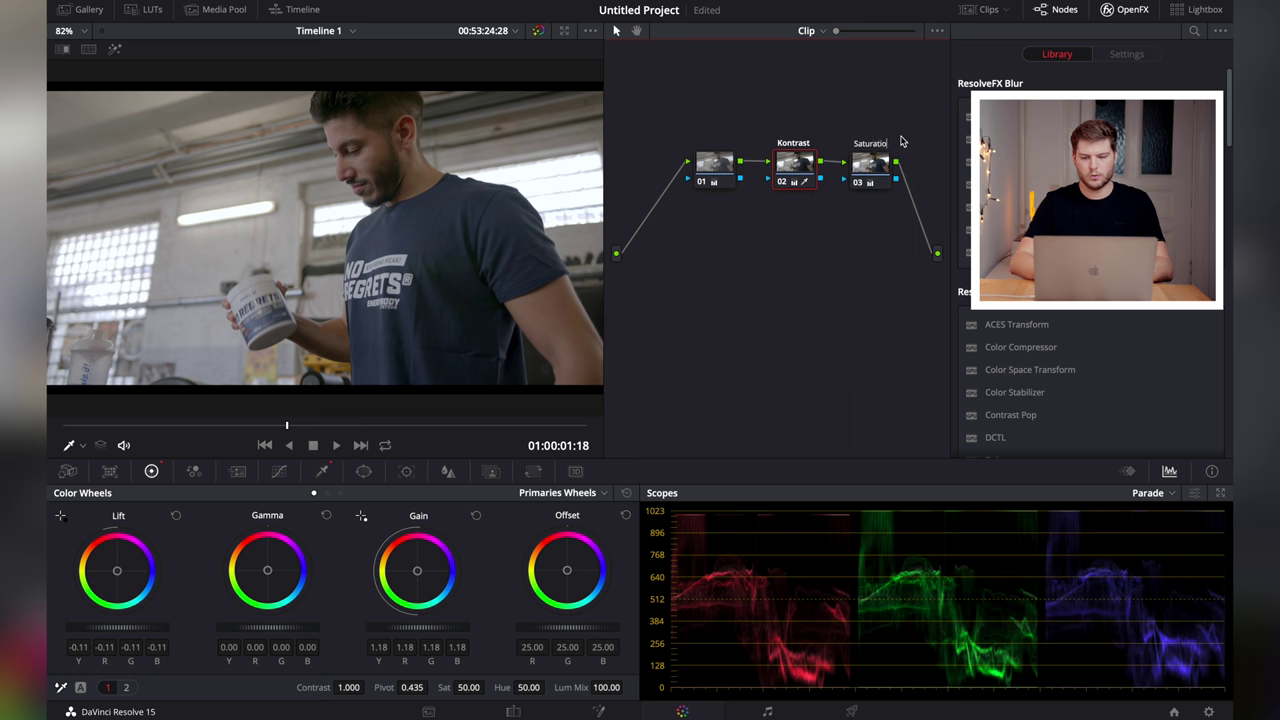
text(n)
key(Return)
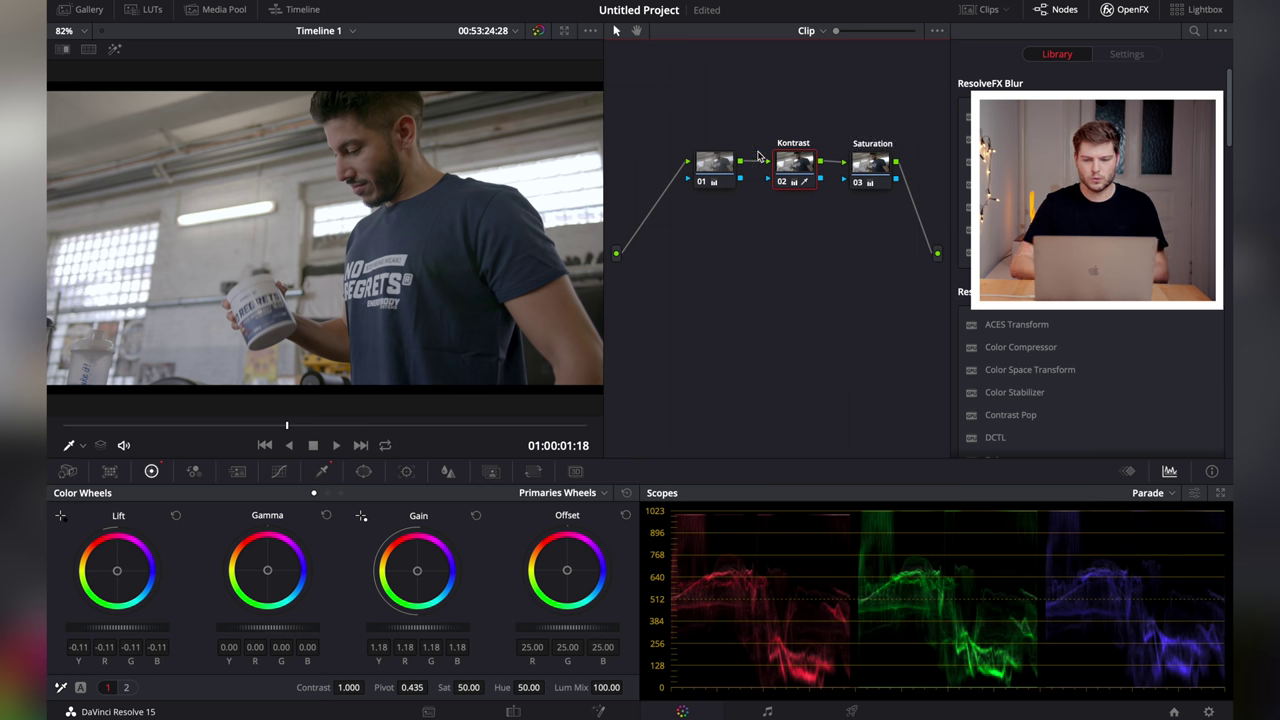
right_click(714, 166)
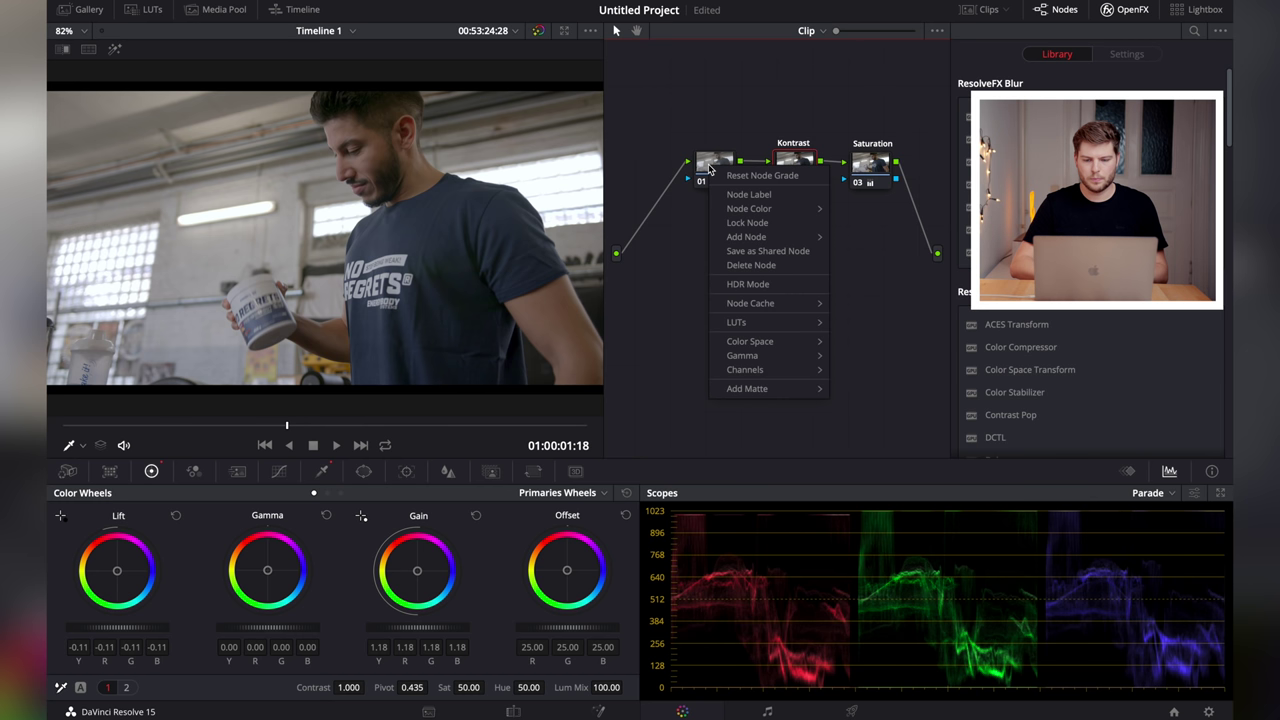
click(753, 203)
text(Weißabgleic)
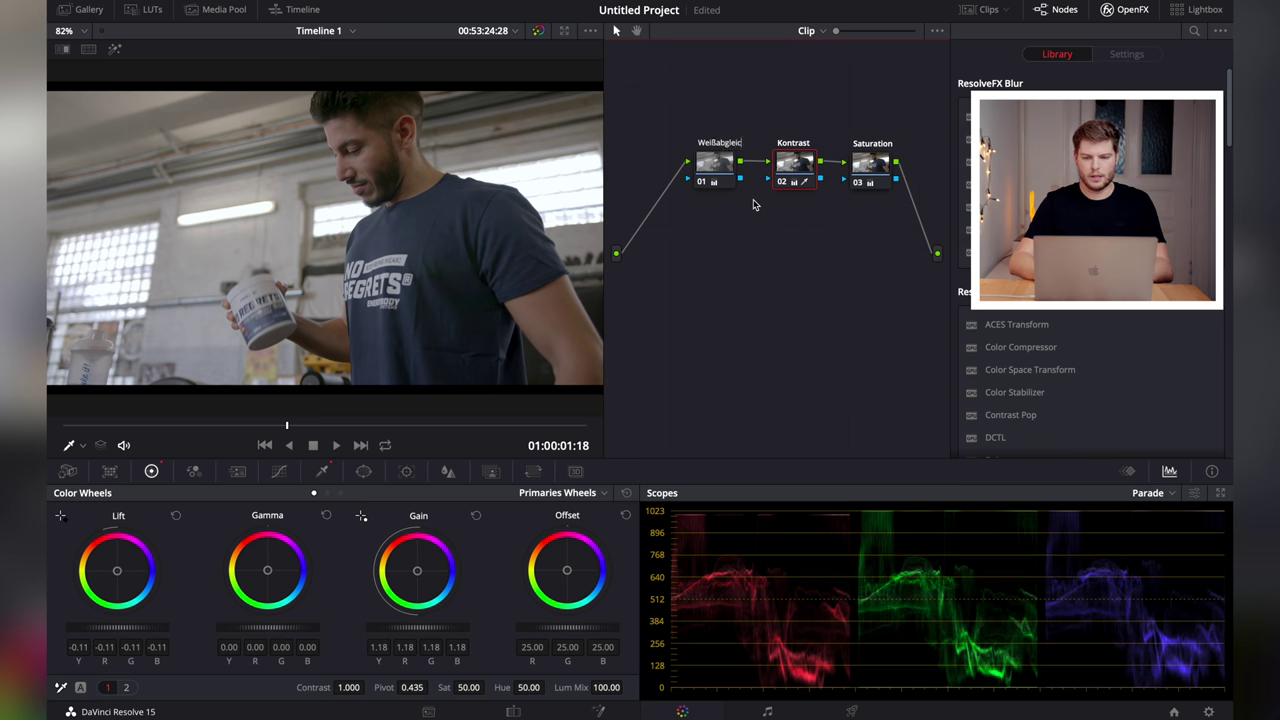
text(h)
key(Return)
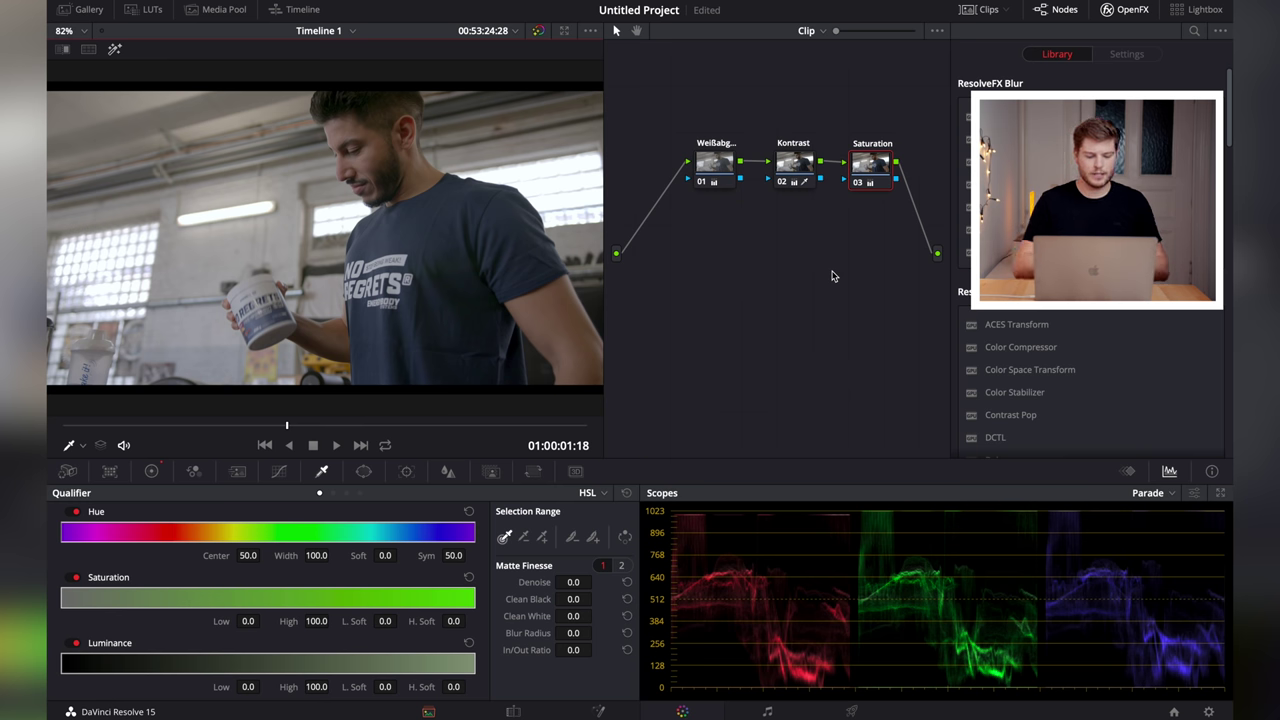
Add node 04 after Saturation and key the man's skin and beard (hue 38.0, luminance 53.0–63.5).
key(alt+s)
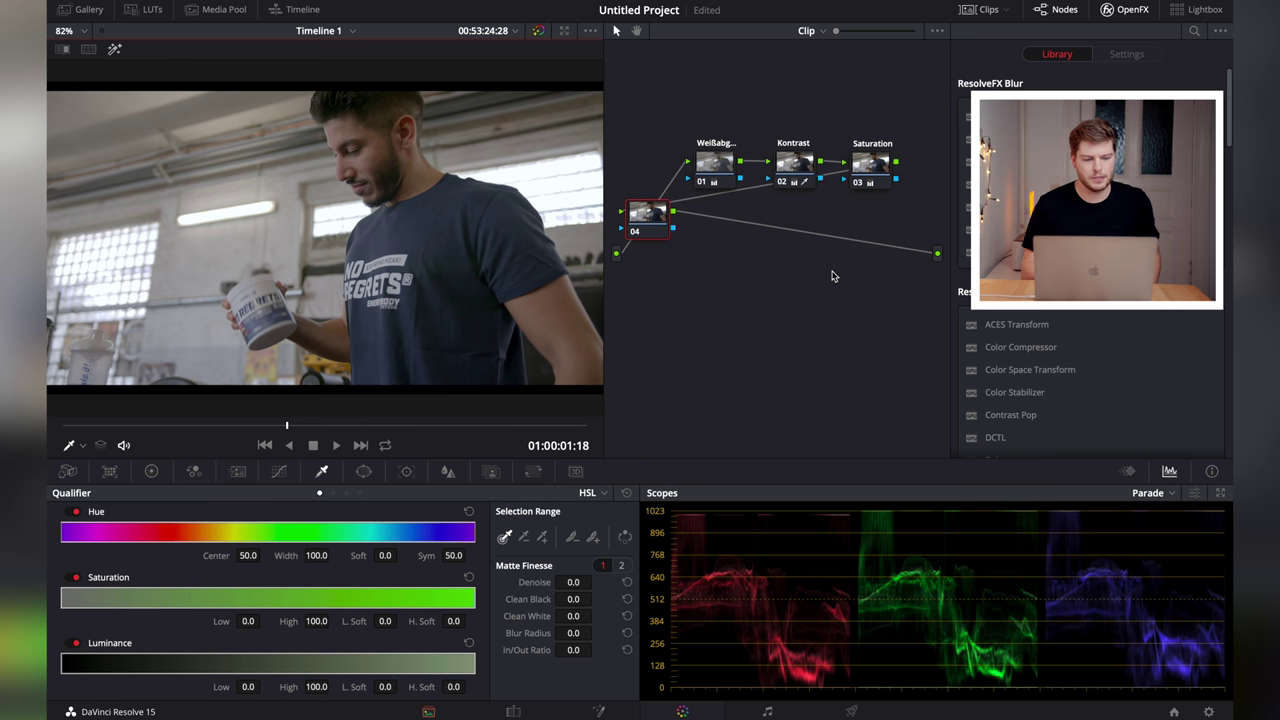
drag(645, 214, 890, 245)
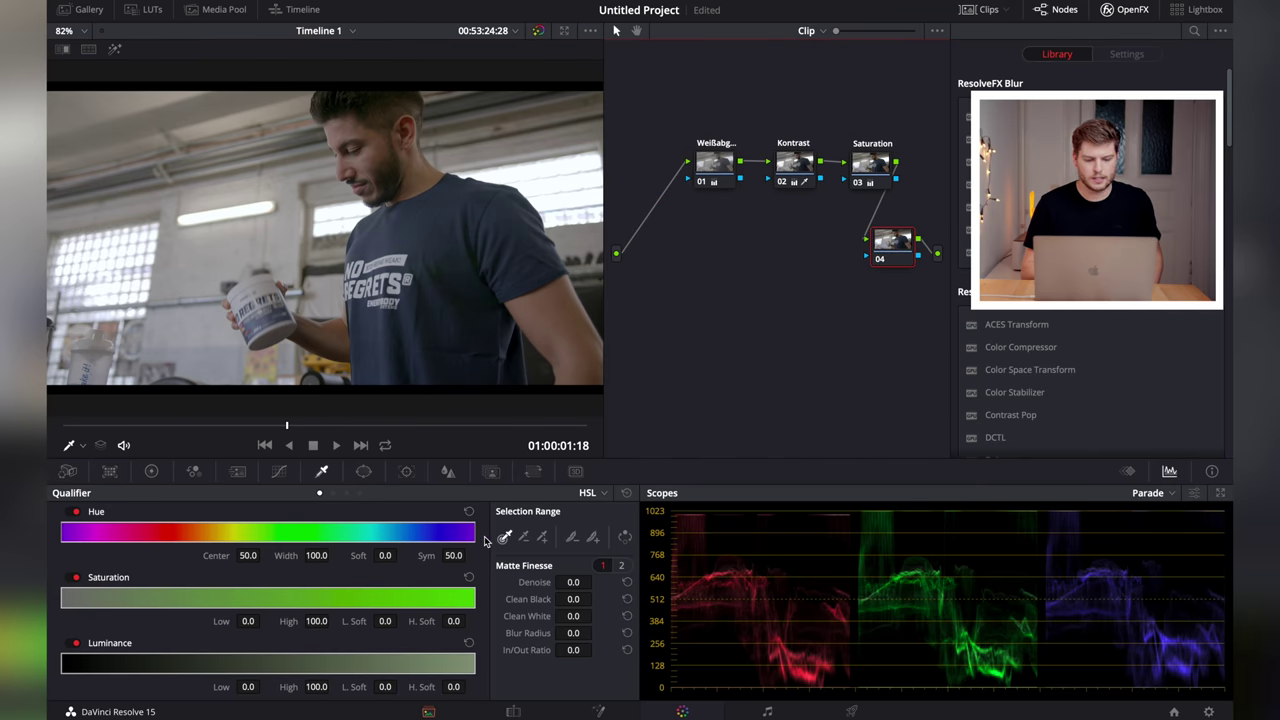
click(384, 148)
click(114, 50)
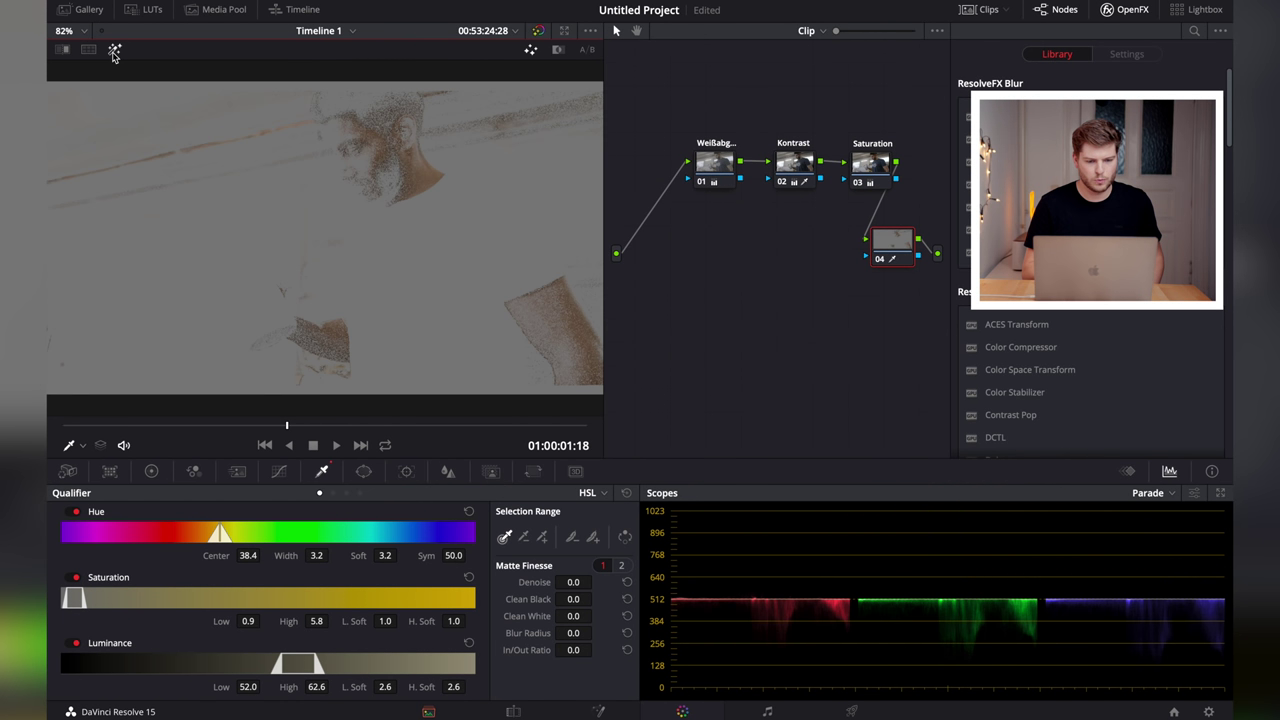
click(422, 170)
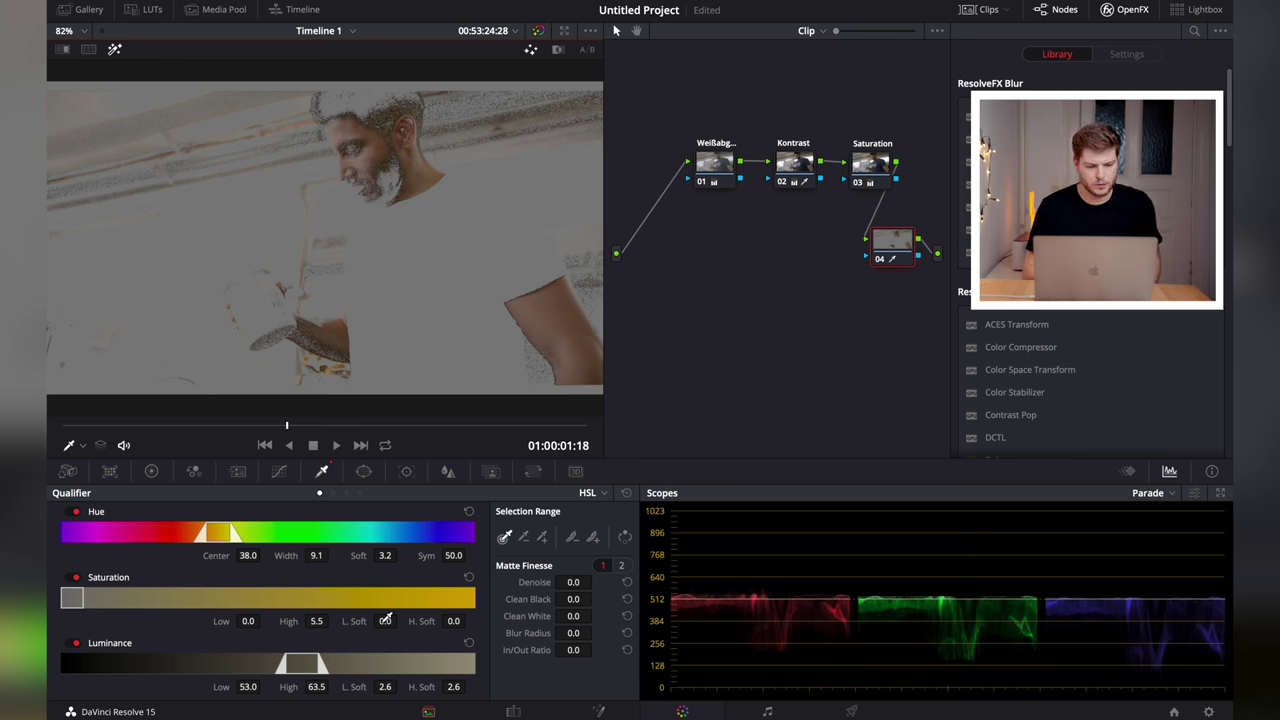
drag(385, 619, 401, 621)
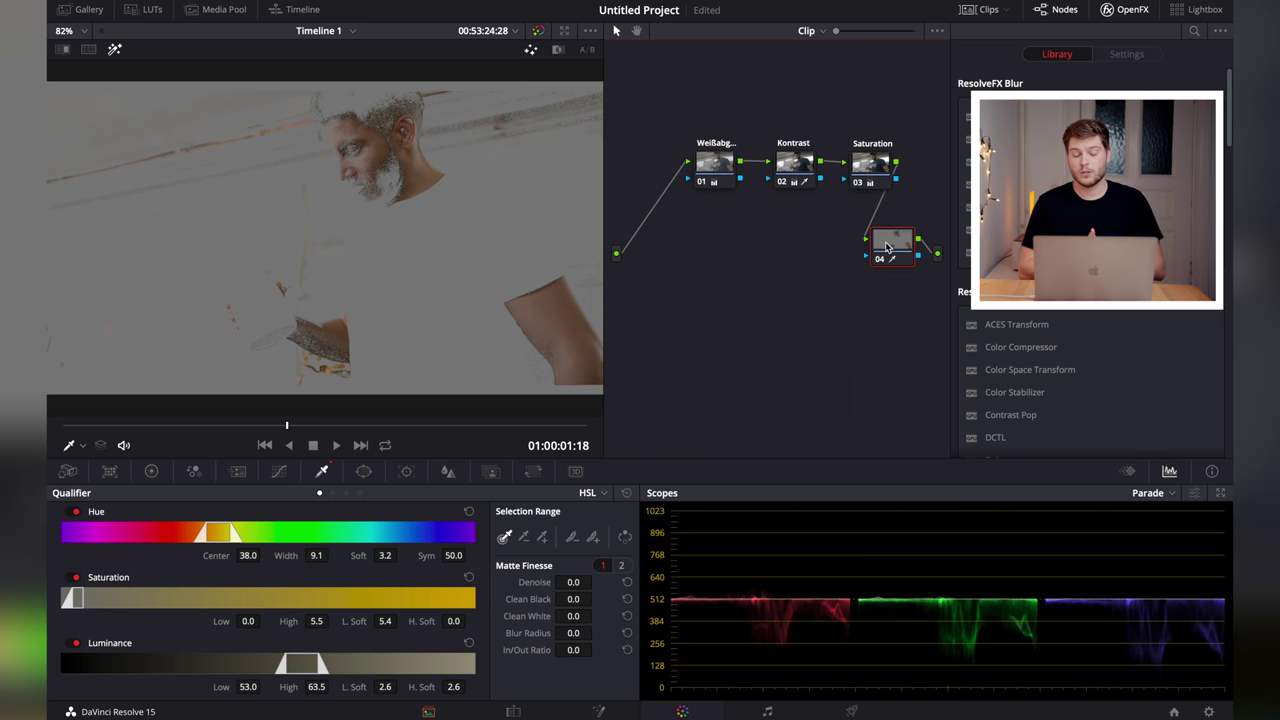
Delete node 04, the Saturation node and the Kontrast node.
right_click(885, 247)
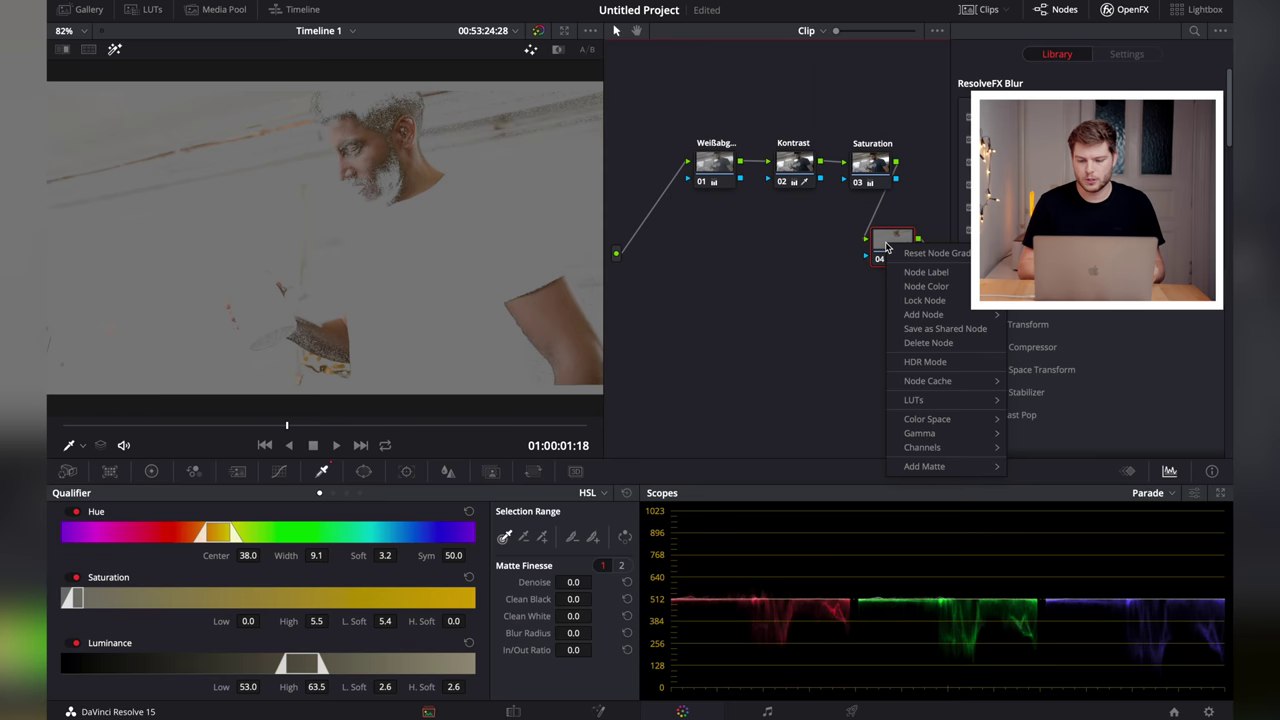
click(928, 352)
right_click(895, 179)
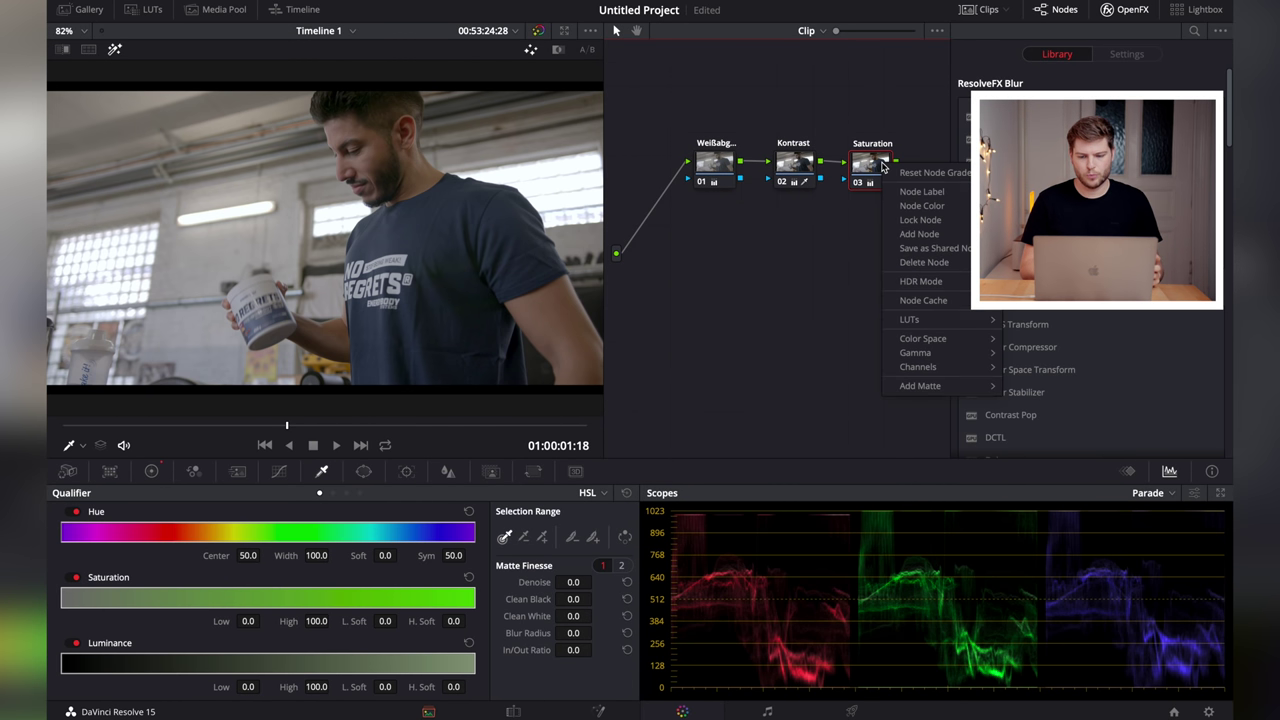
click(920, 278)
right_click(796, 164)
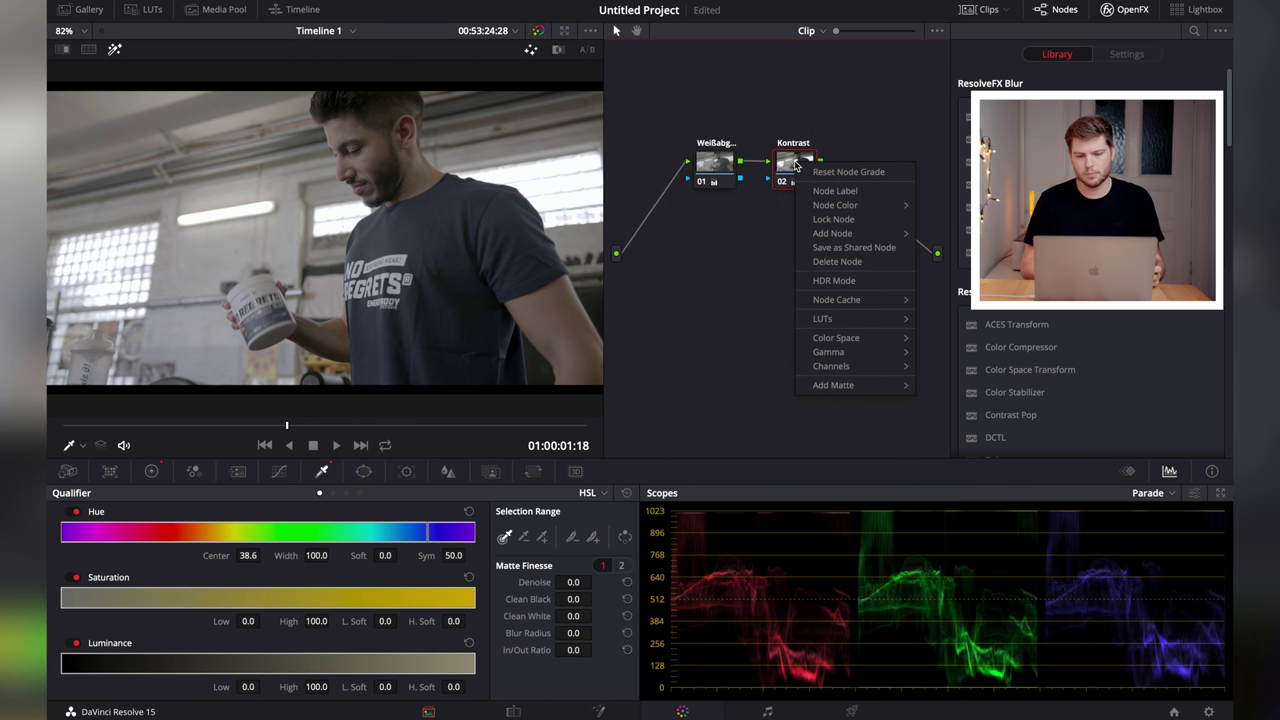
click(836, 261)
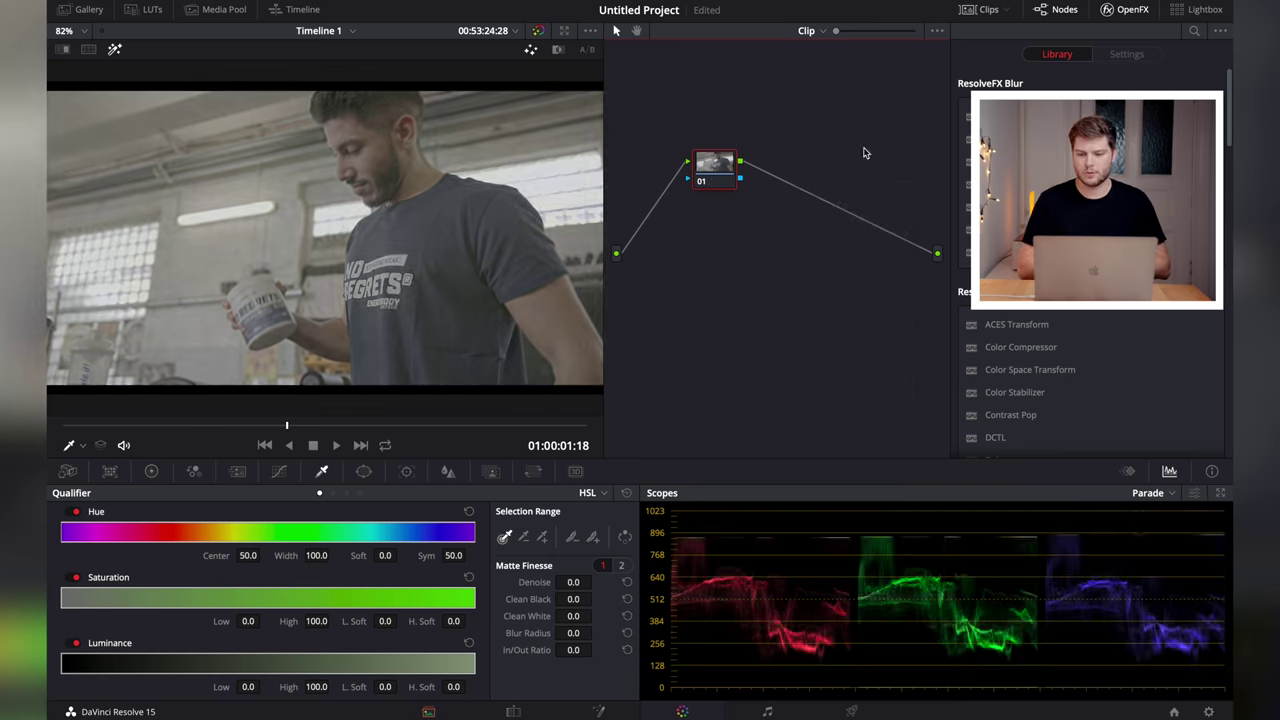
Apply Color Space Transform to node 01 with input Canon Cinema Gamut / Canon Log 3.
scroll(1089, 320, down, 2)
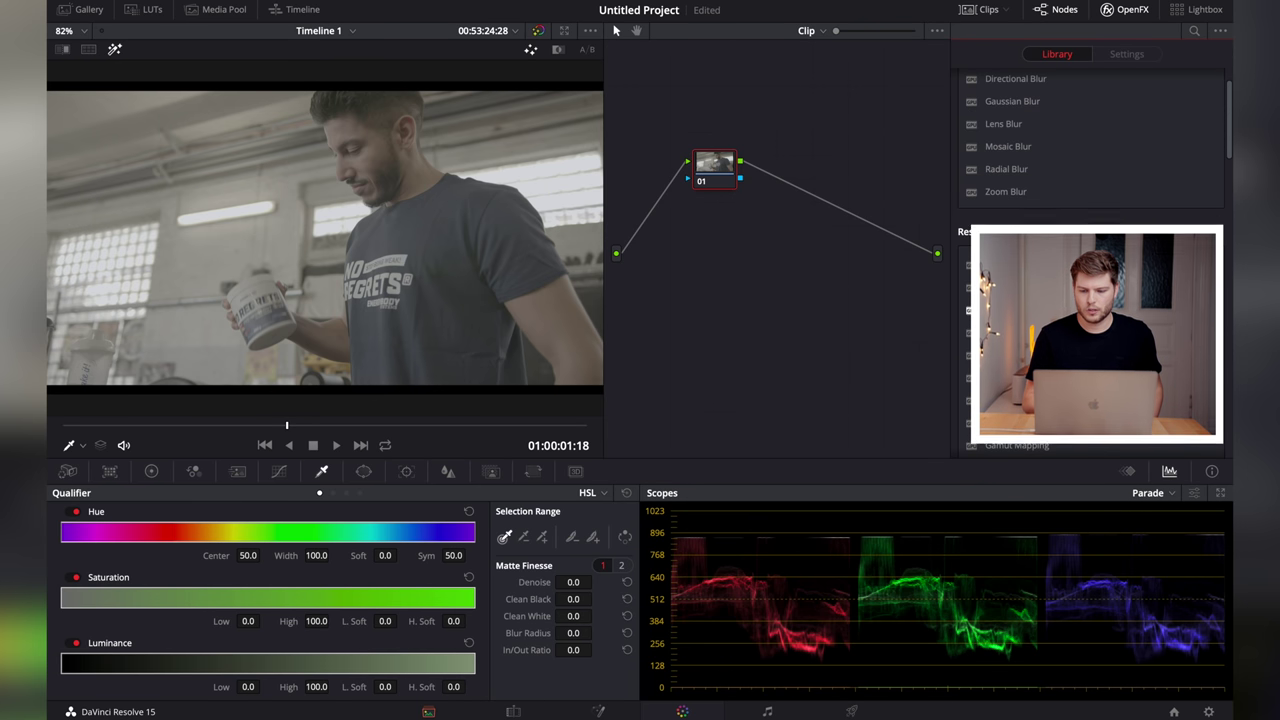
drag(1070, 312, 722, 172)
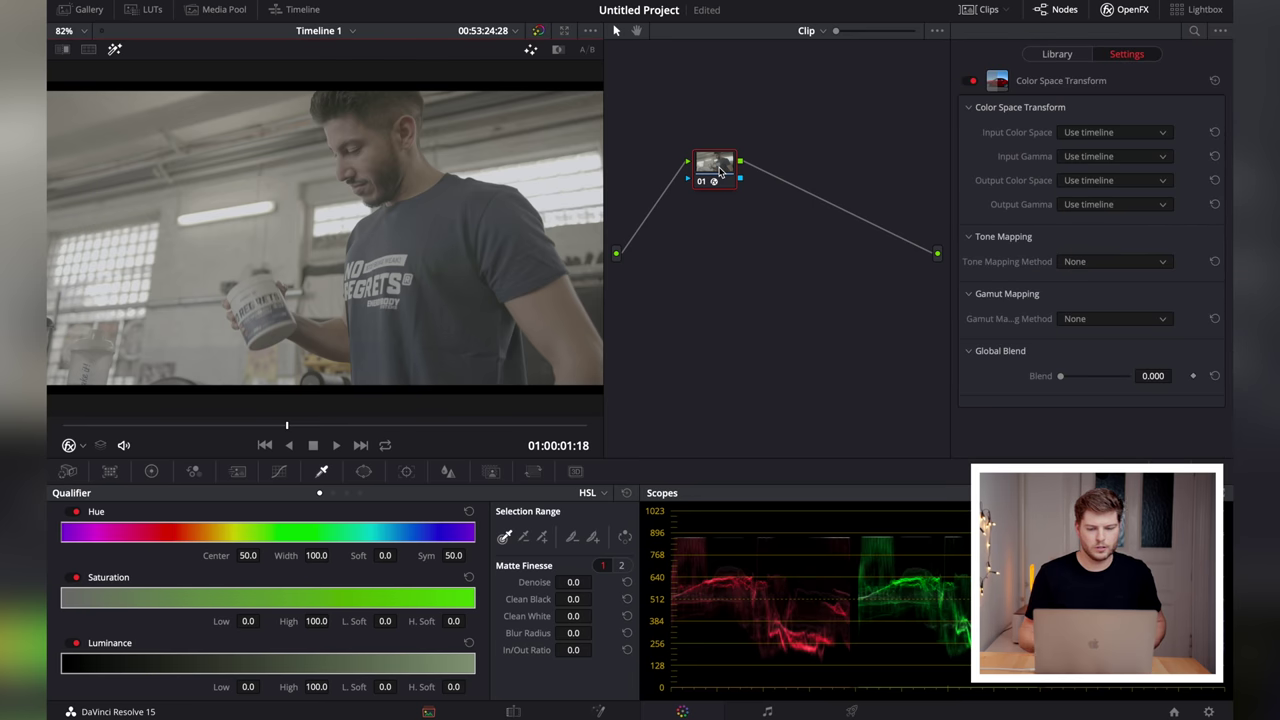
click(1090, 134)
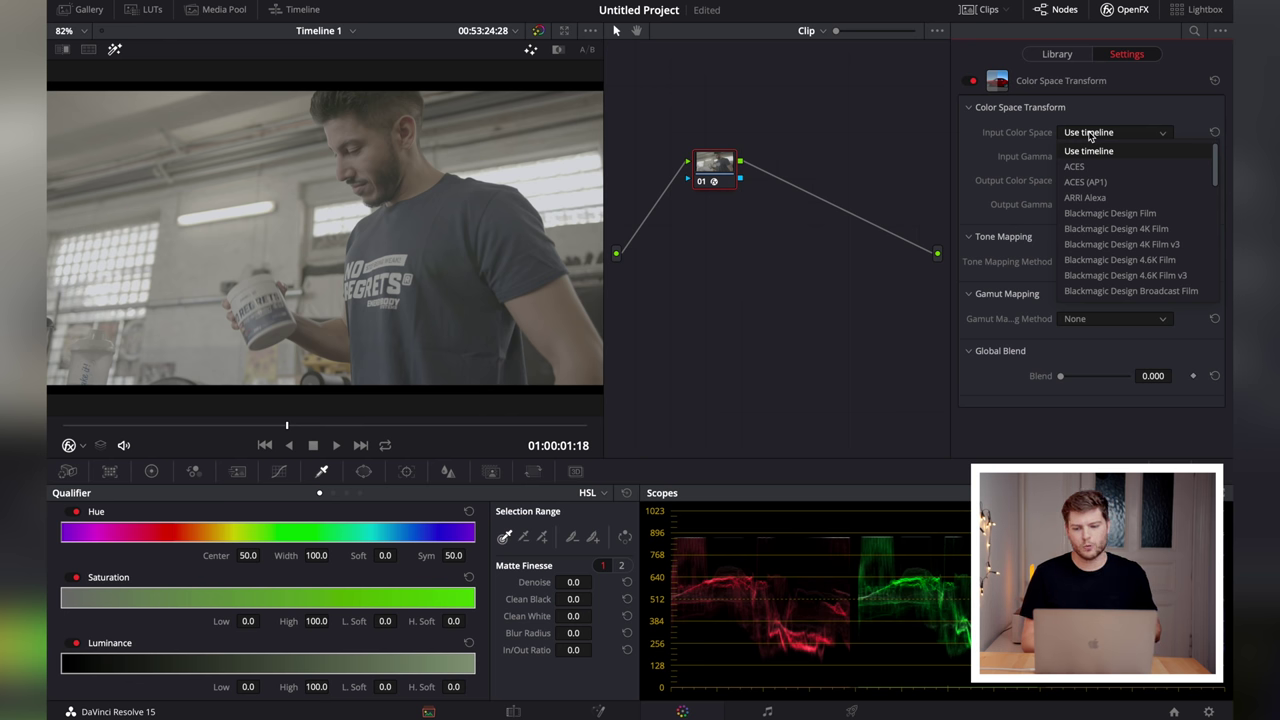
scroll(1115, 218, down, 3)
click(1121, 203)
click(1112, 157)
scroll(1070, 267, down, 3)
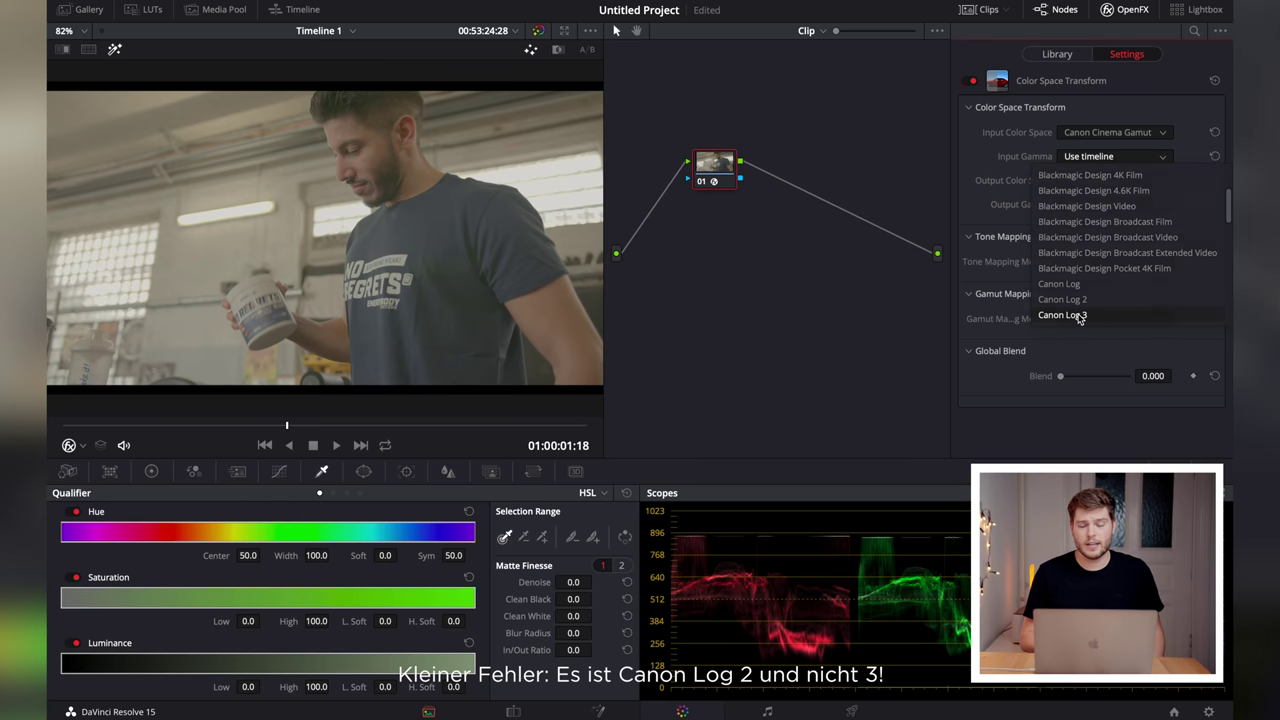
click(1078, 316)
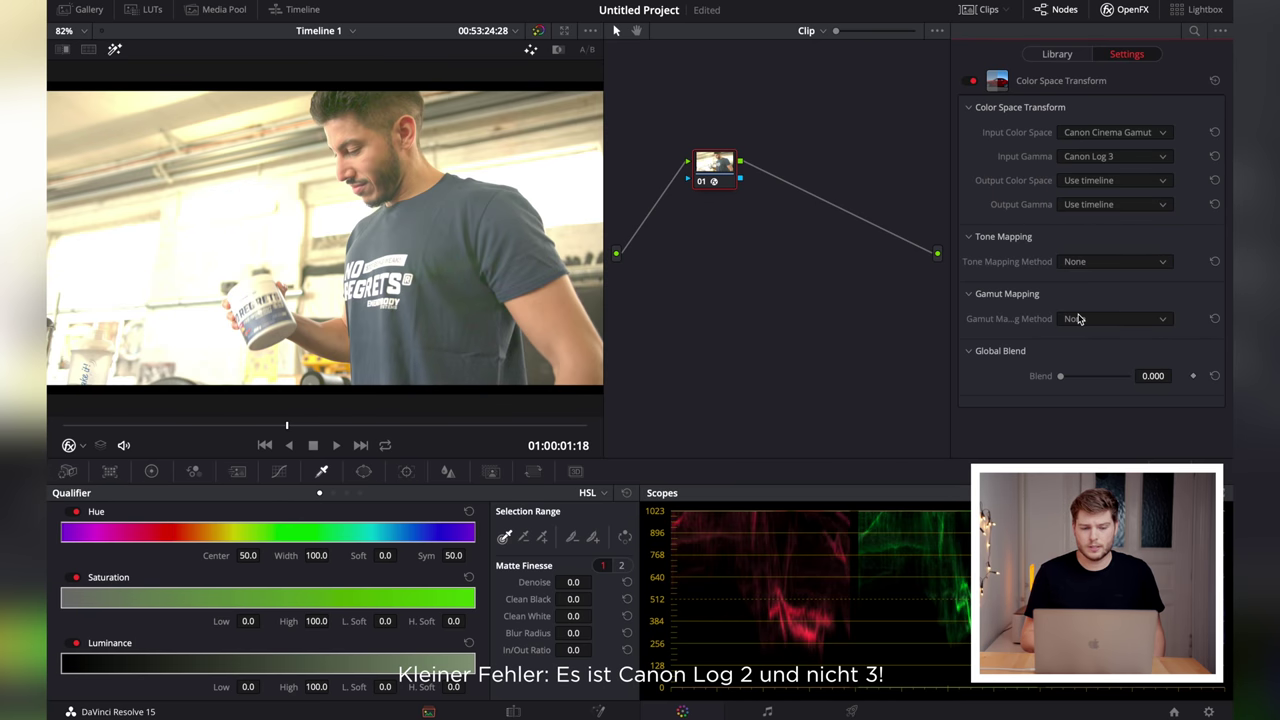
Set the transform's output colour space and output gamma both to Rec.709.
click(1097, 181)
scroll(1110, 284, down, 5)
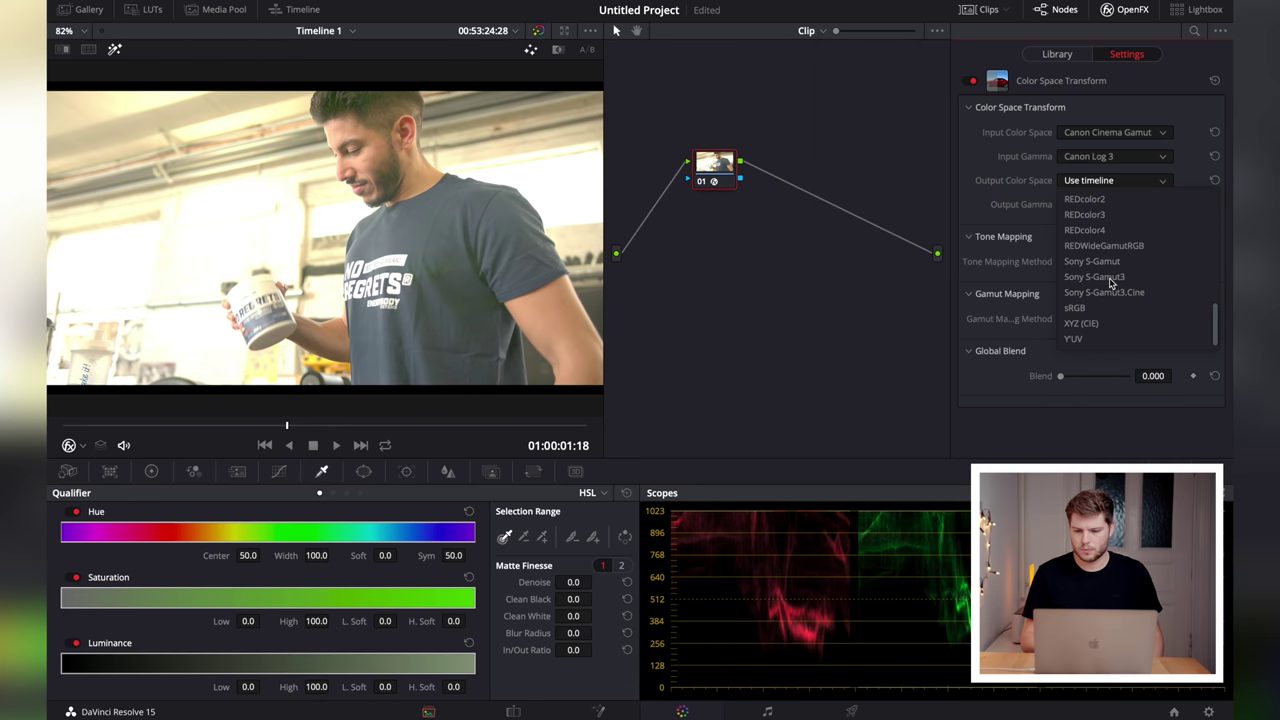
scroll(1110, 282, up, 2)
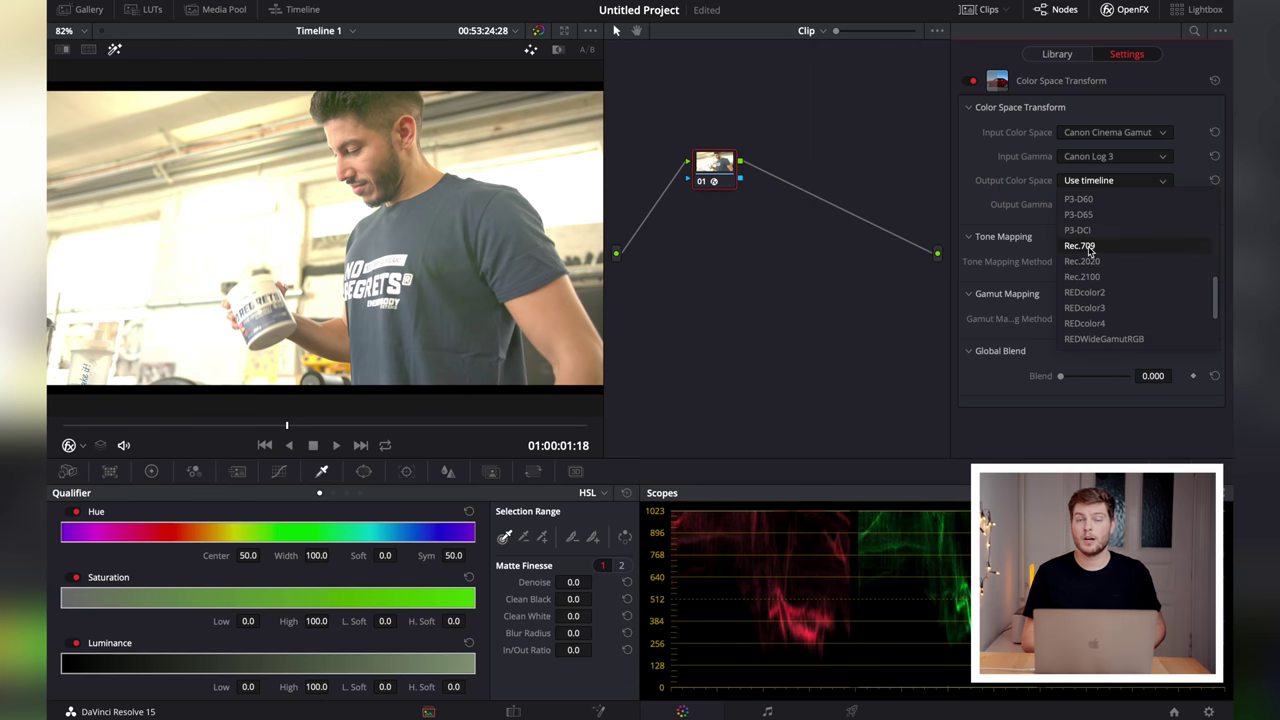
click(1088, 250)
click(1090, 201)
scroll(1106, 268, down, 3)
scroll(1106, 268, down, 3)
scroll(1106, 268, down, 2)
scroll(1105, 268, up, 3)
scroll(1100, 270, up, 3)
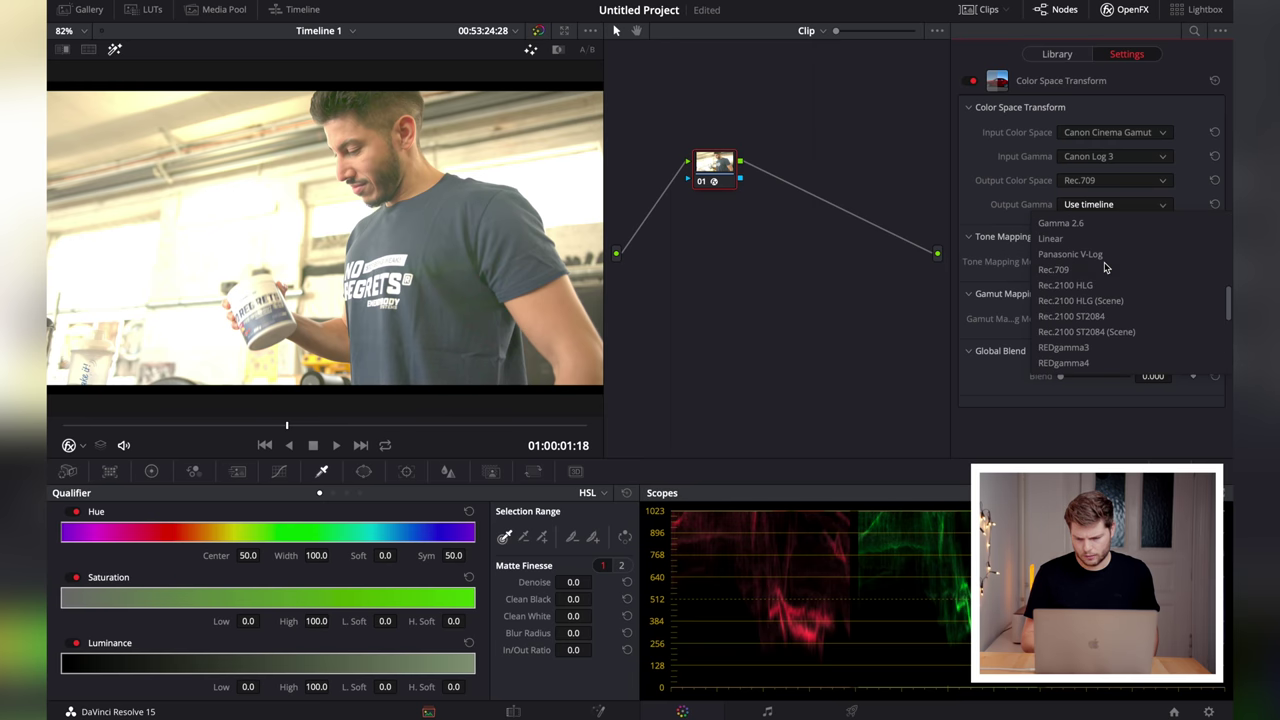
click(1089, 275)
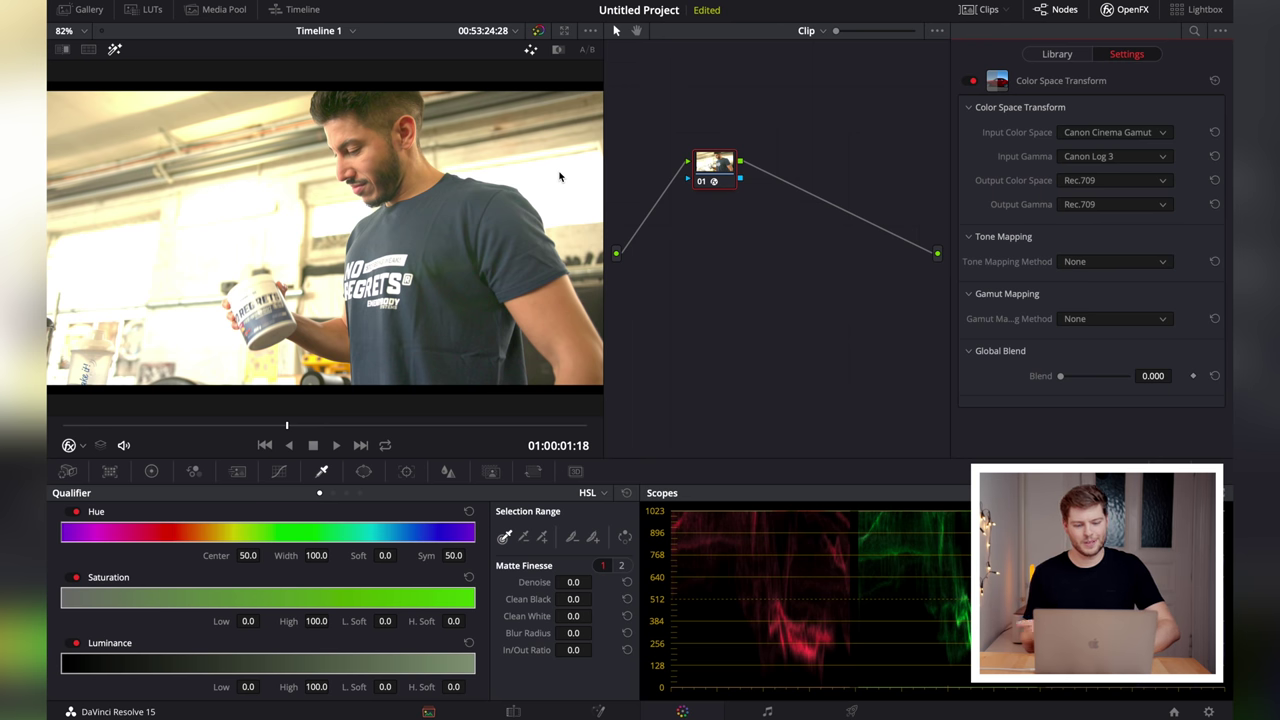
Add a serial corrector node and trial lowering overall Gain to about 0.55.
key(alt+s)
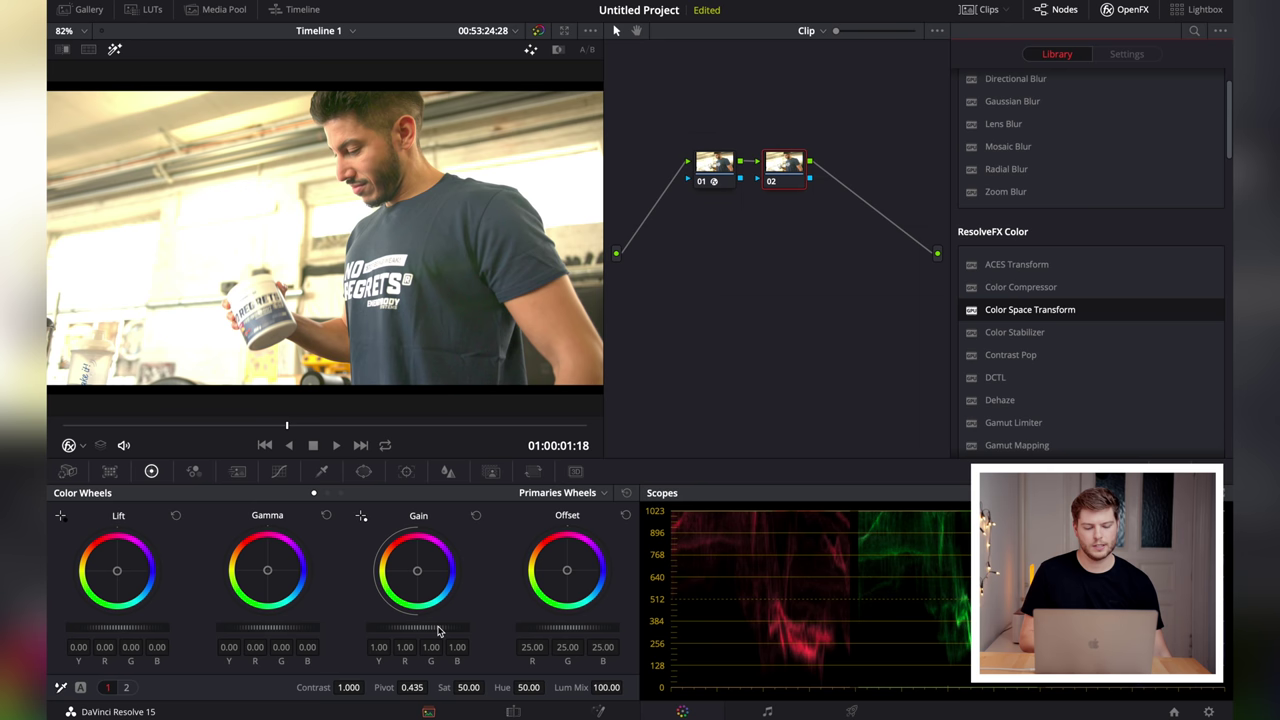
drag(440, 630, 380, 627)
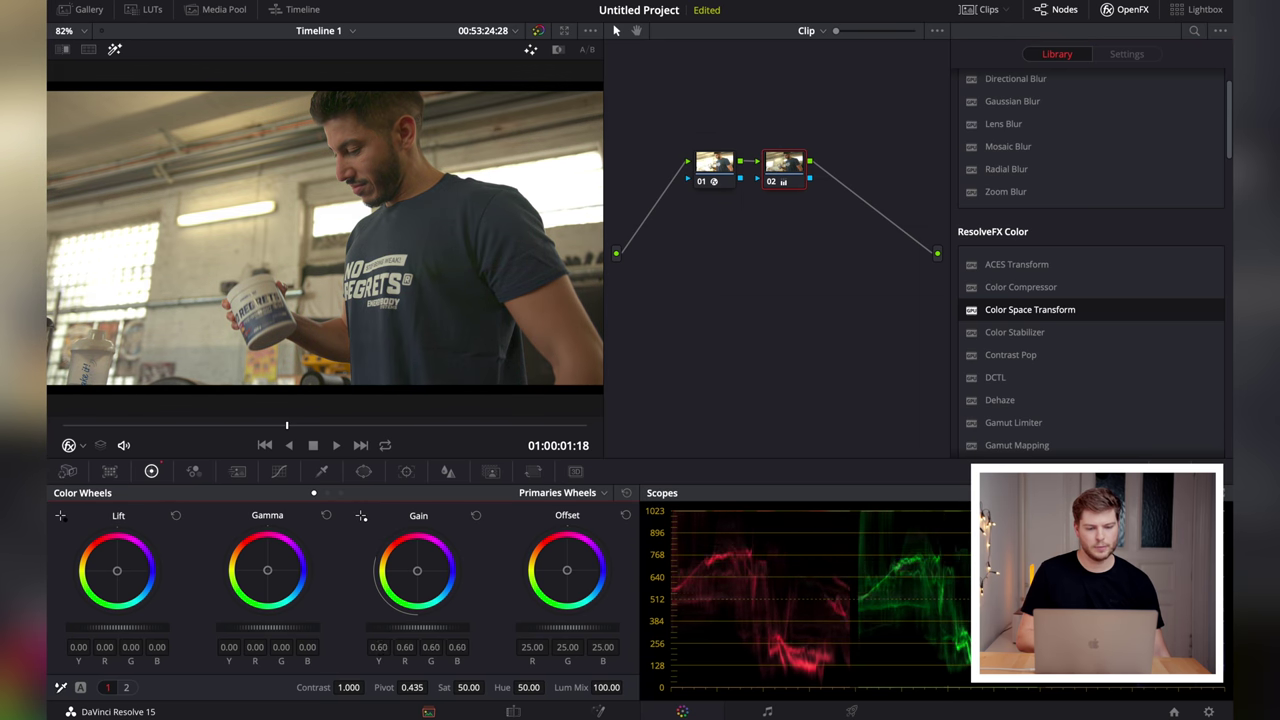
drag(380, 627, 378, 627)
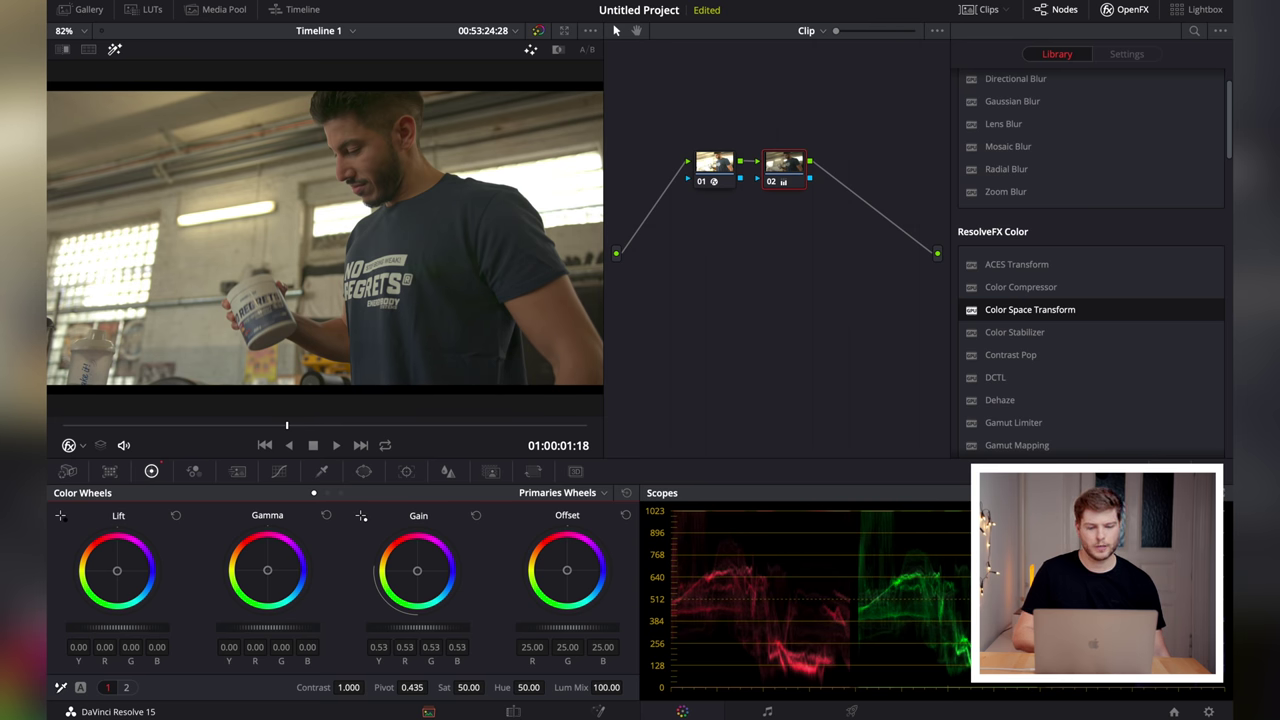
drag(378, 627, 382, 627)
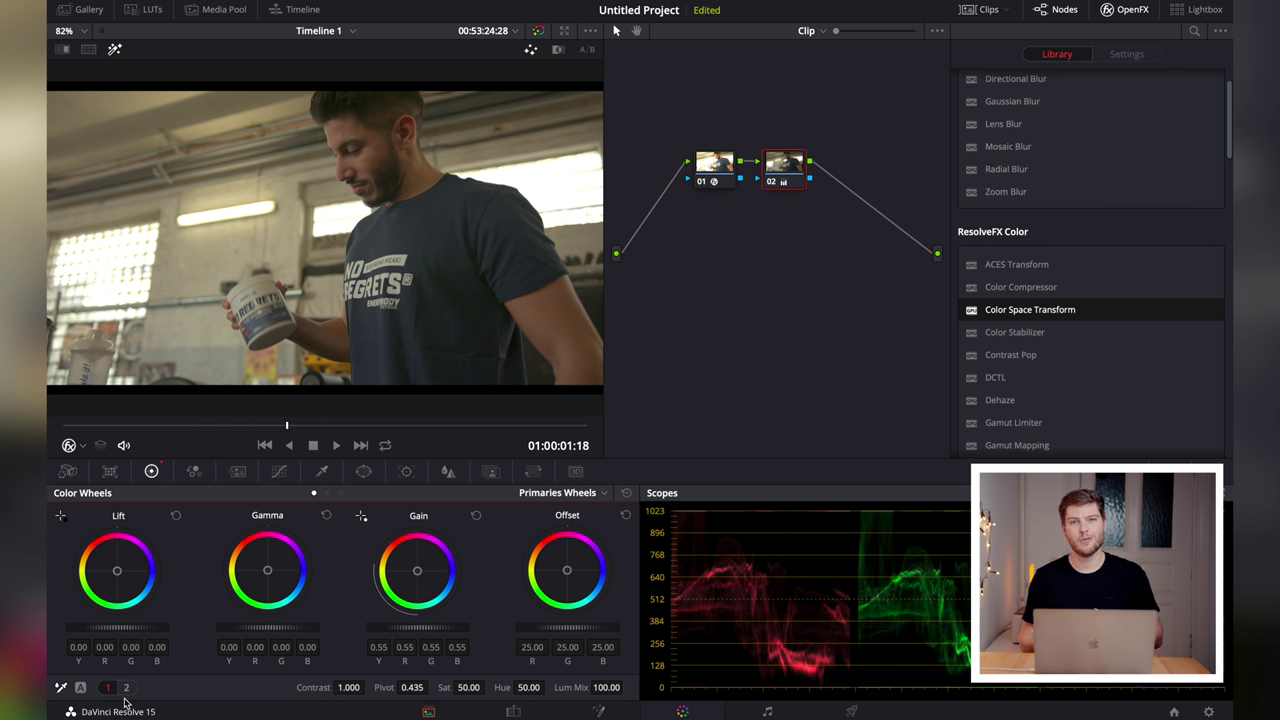
key(alt+s)
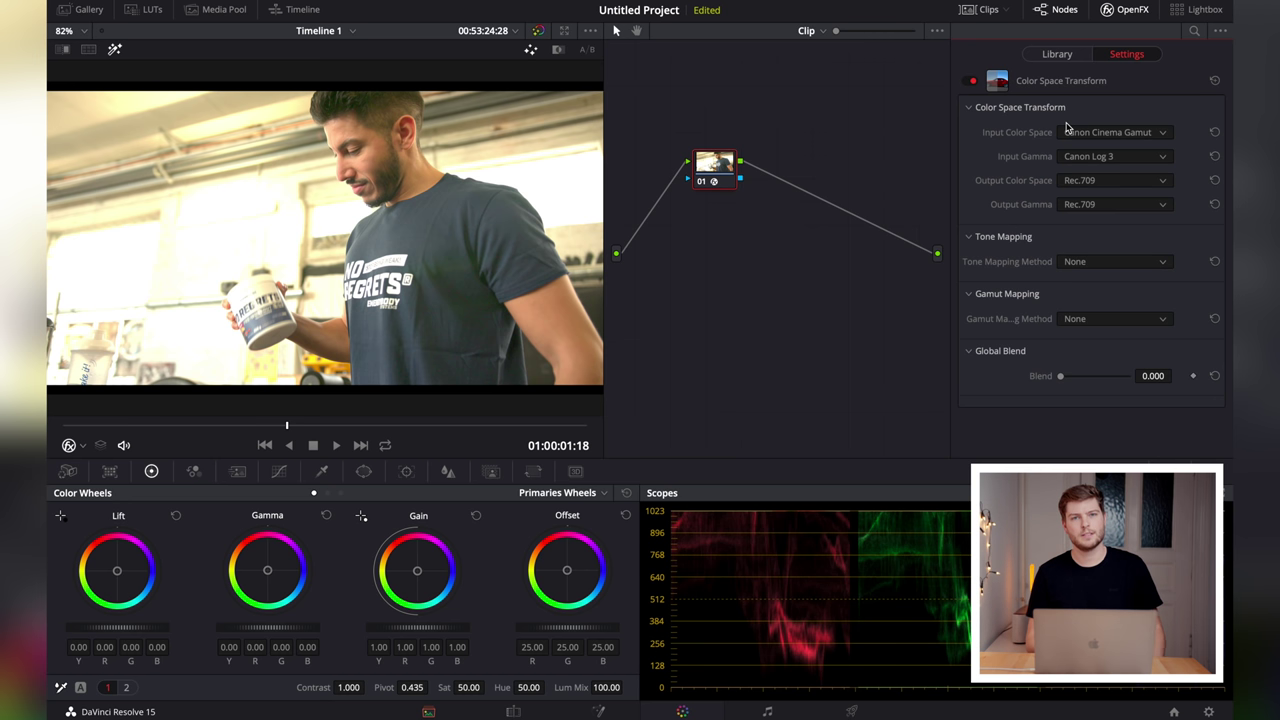
Change the Color Space Transform's Tone Mapping Method to Luminance Mapping.
click(1140, 266)
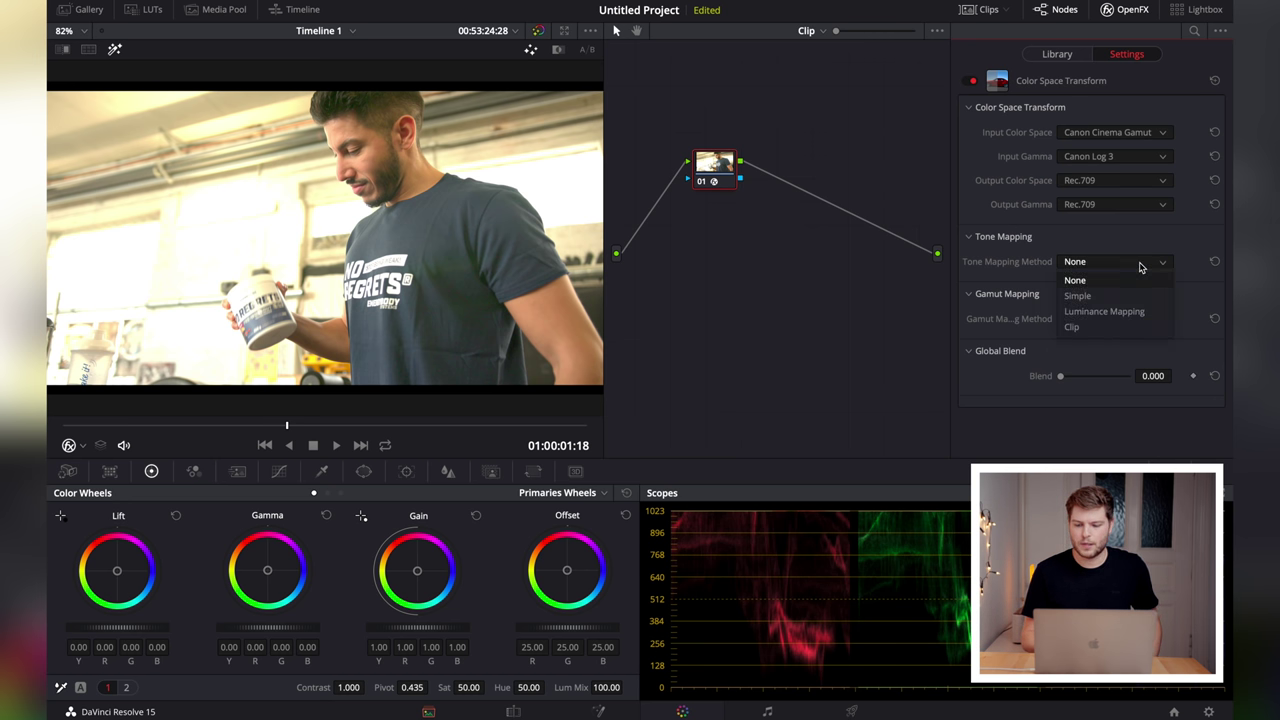
click(1120, 313)
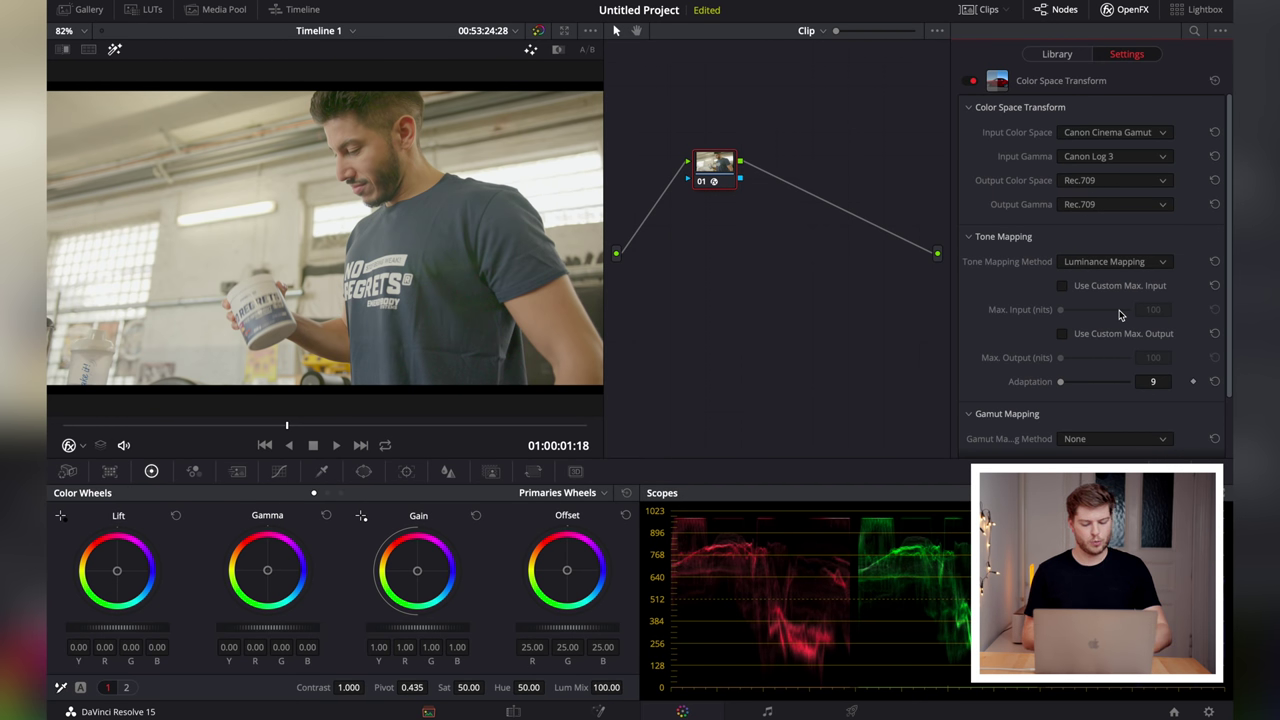
Add serial node 02 and white-balance it from a neutral spot in the image.
key(alt+s)
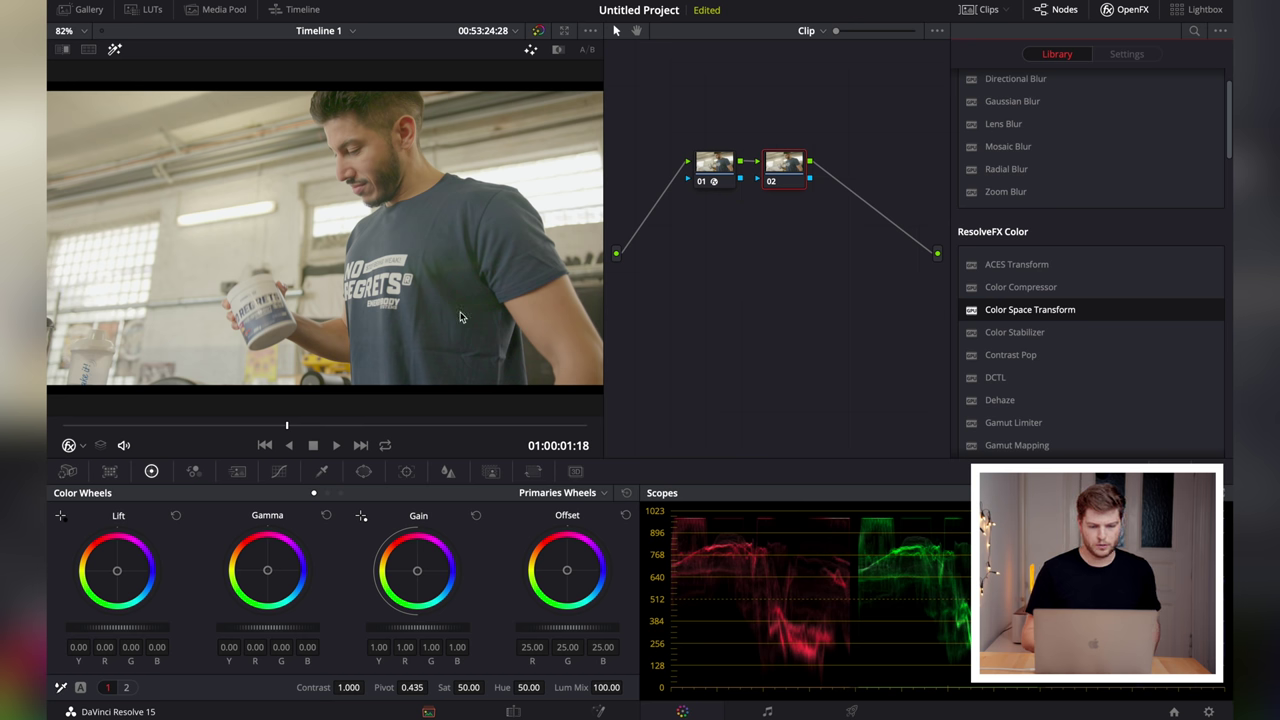
click(61, 688)
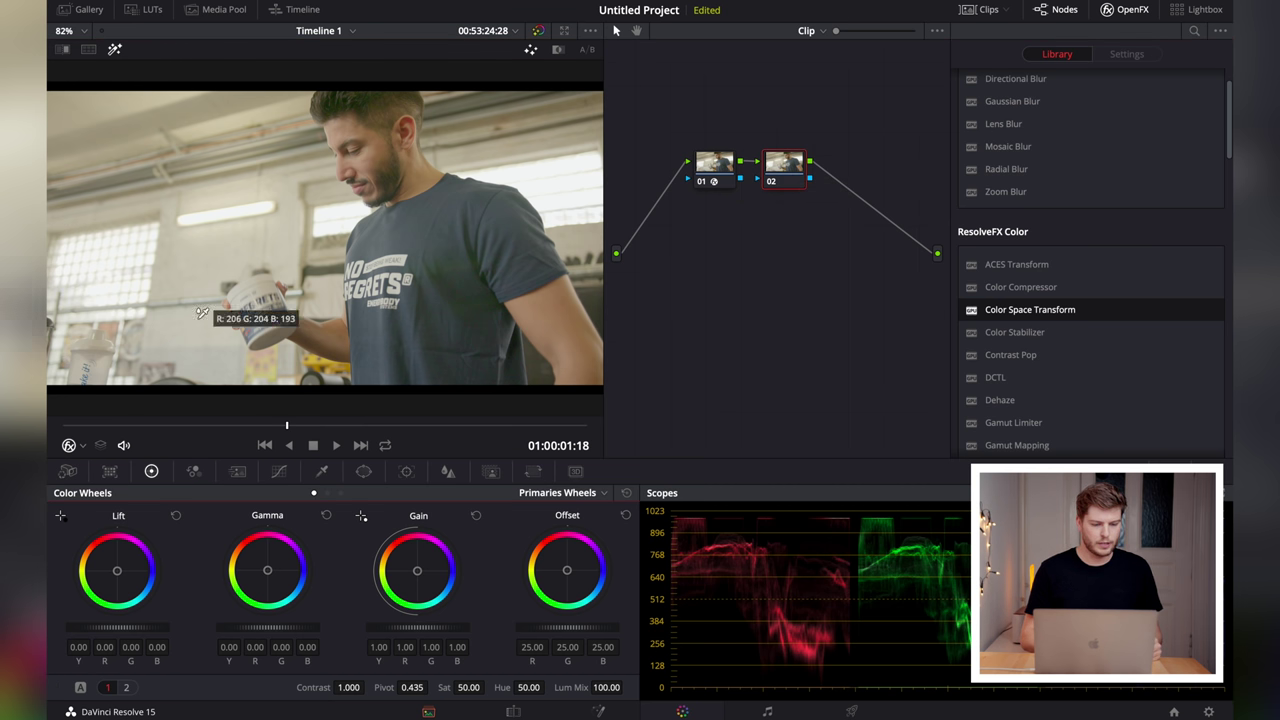
click(214, 245)
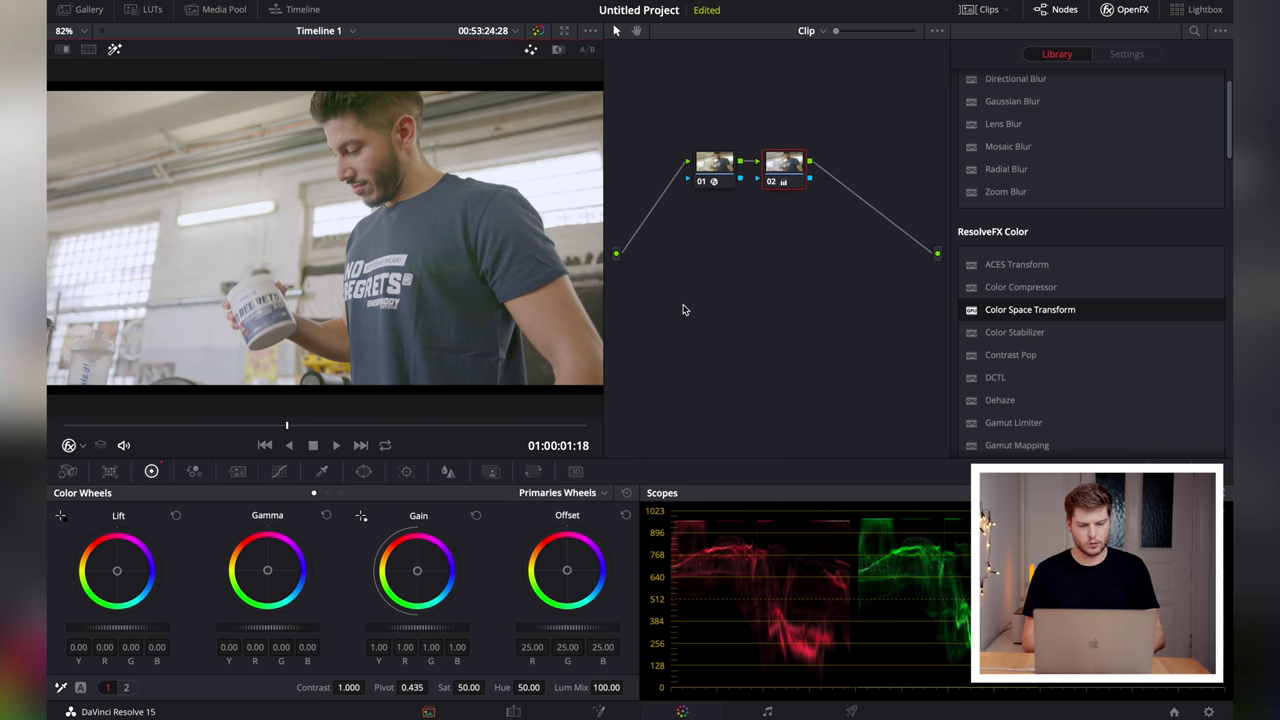
Add serial node 03 and lower the master Lift to about -0.07.
key(alt+s)
drag(122, 627, 112, 627)
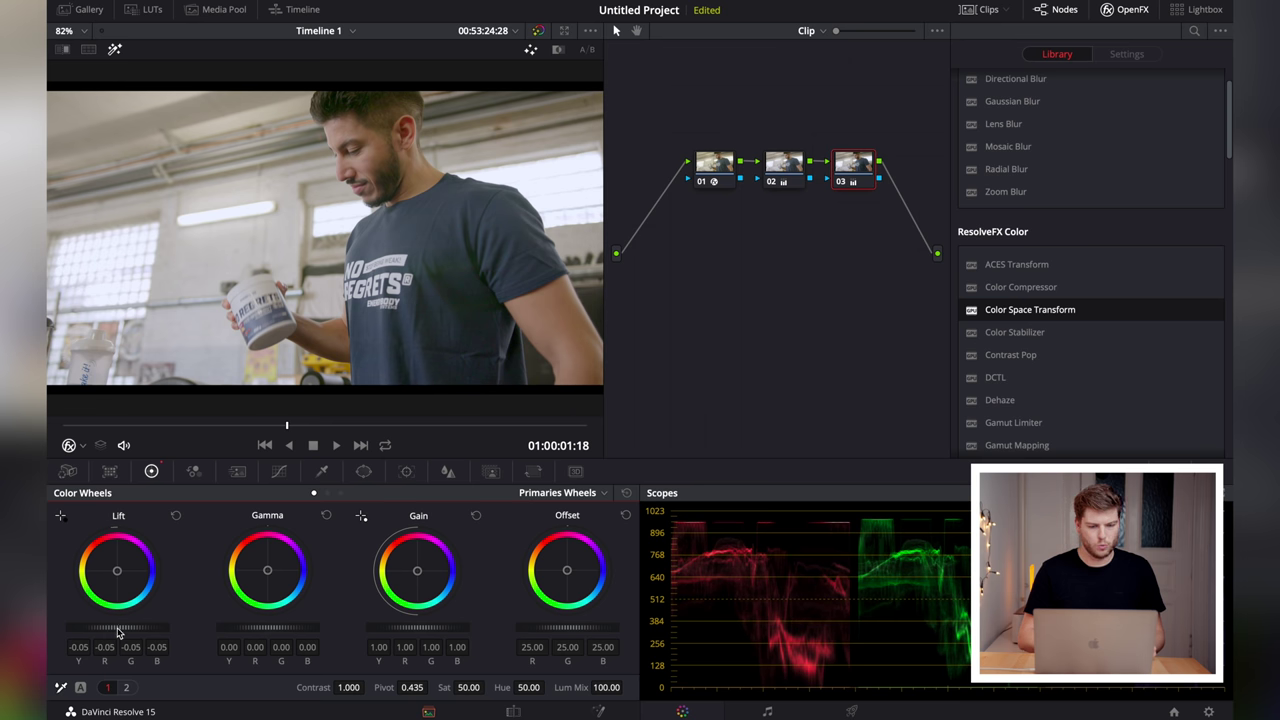
drag(112, 627, 110, 627)
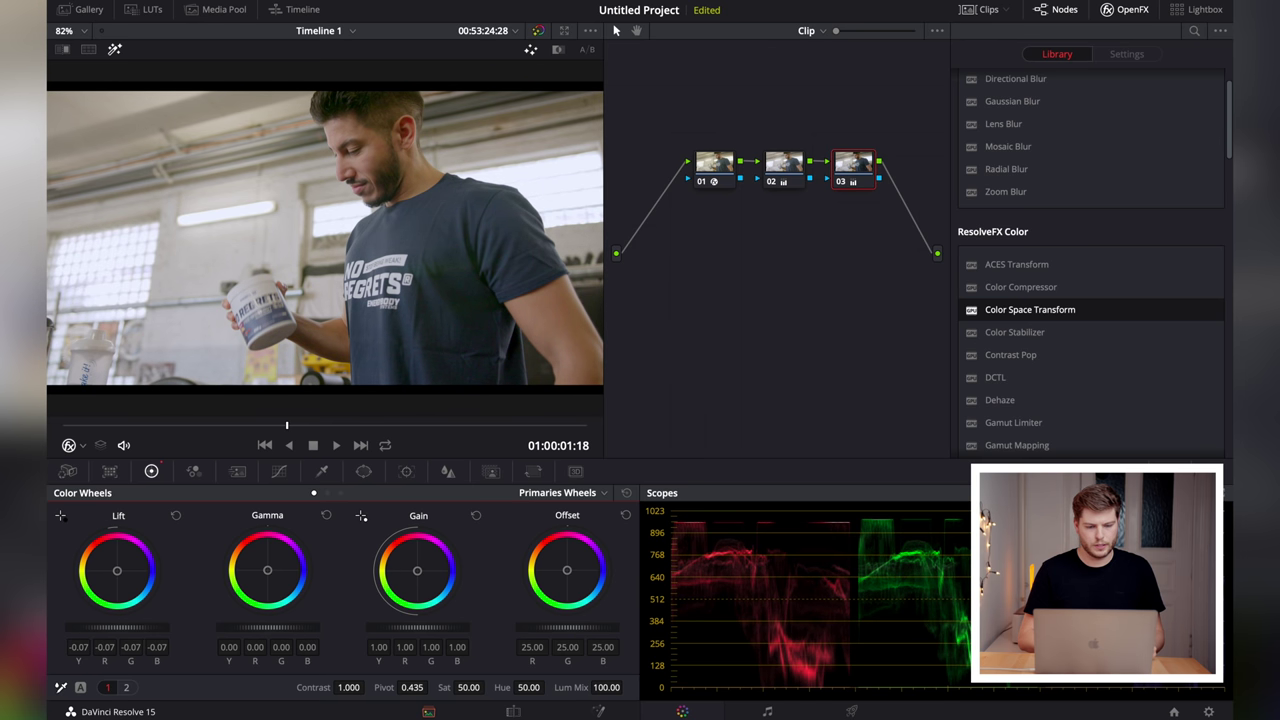